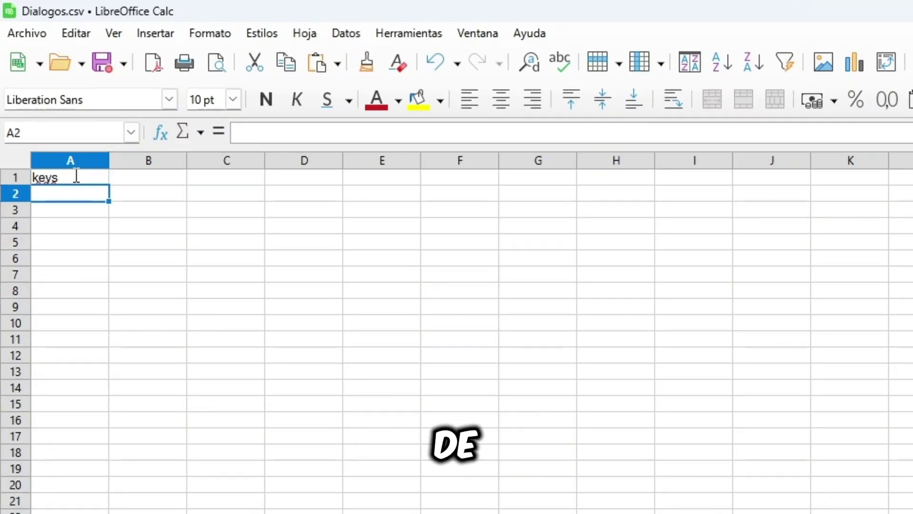
# Step: Enter es and en in the header cells and the key menu_btn_start in A2
pyautogui.doubleClick(149, 177)
pyautogui.write('es')
pyautogui.doubleClick(225, 177)
pyautogui.write('en')
pyautogui.press('Return')
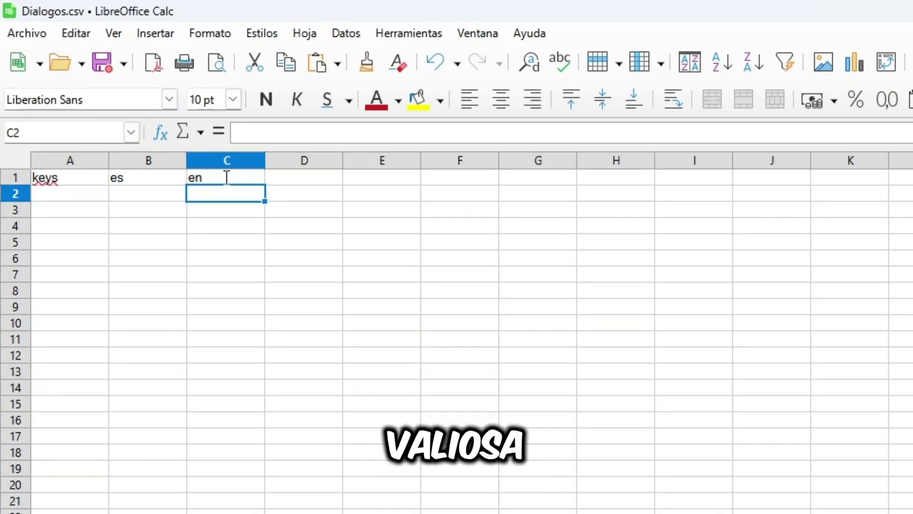
pyautogui.press('Home')
pyautogui.write('menu_btn_start')
pyautogui.press('Return')
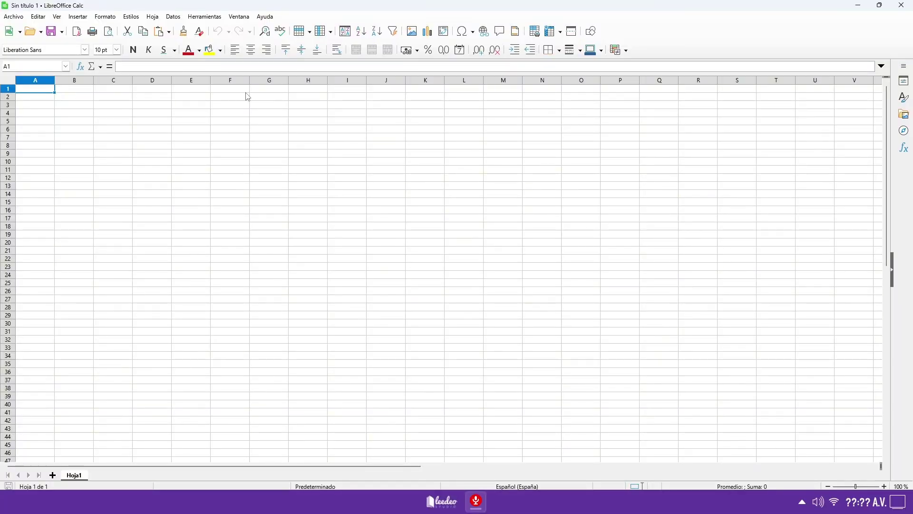
# Step: Save the sheet as Dialogos in the sistema-de-traducciones folder with the Texto CSV type
pyautogui.click(12, 16)
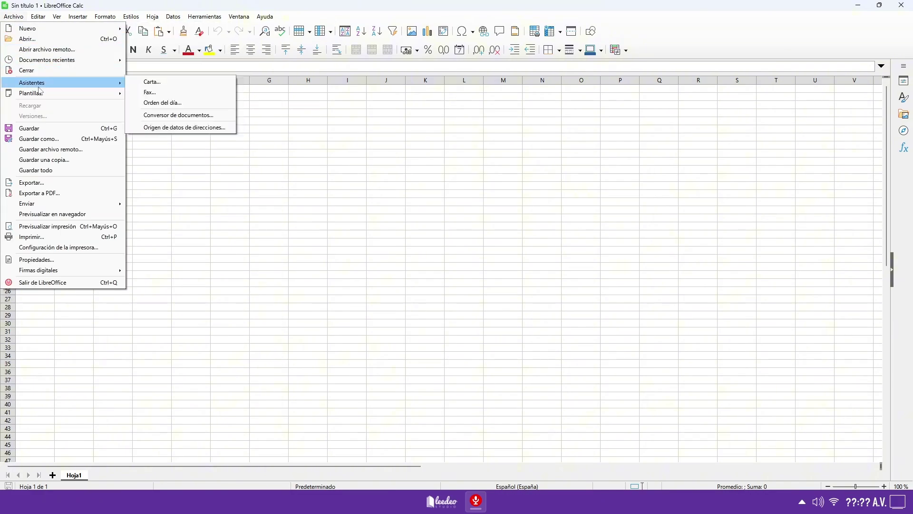
pyautogui.click(52, 139)
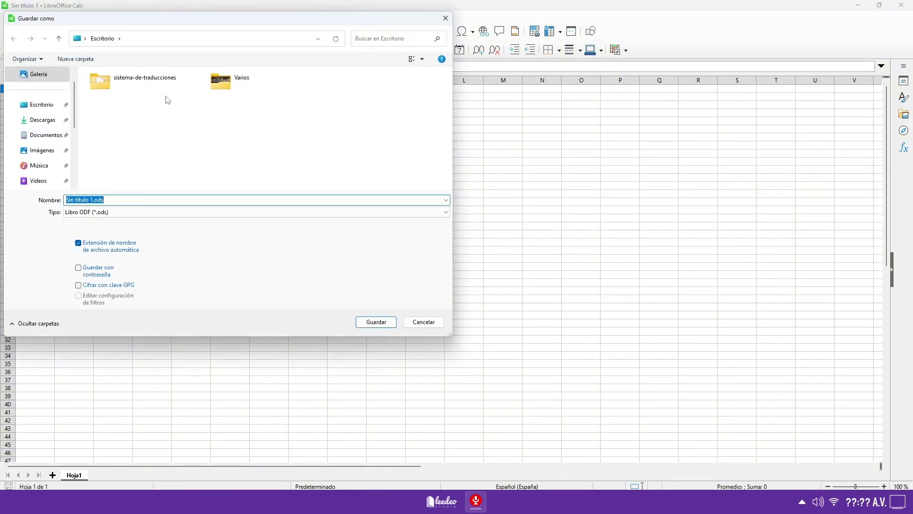
pyautogui.click(155, 83)
pyautogui.doubleClick(155, 83)
pyautogui.tripleClick(139, 215)
pyautogui.write('Di')
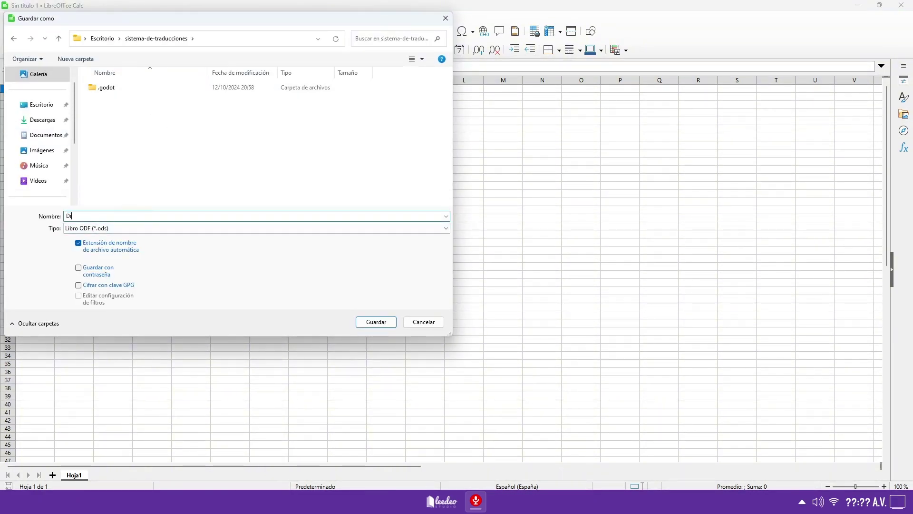
pyautogui.write('alogos')
pyautogui.click(202, 230)
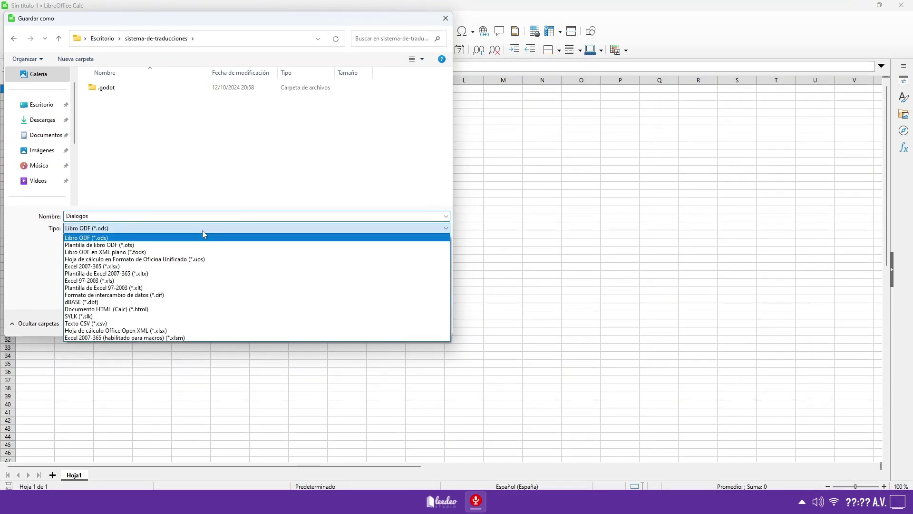
pyautogui.click(120, 323)
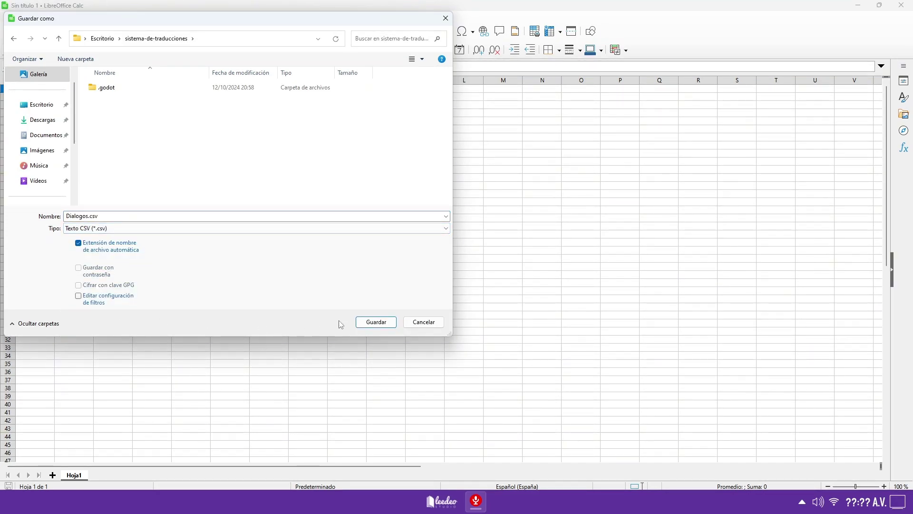
pyautogui.click(364, 323)
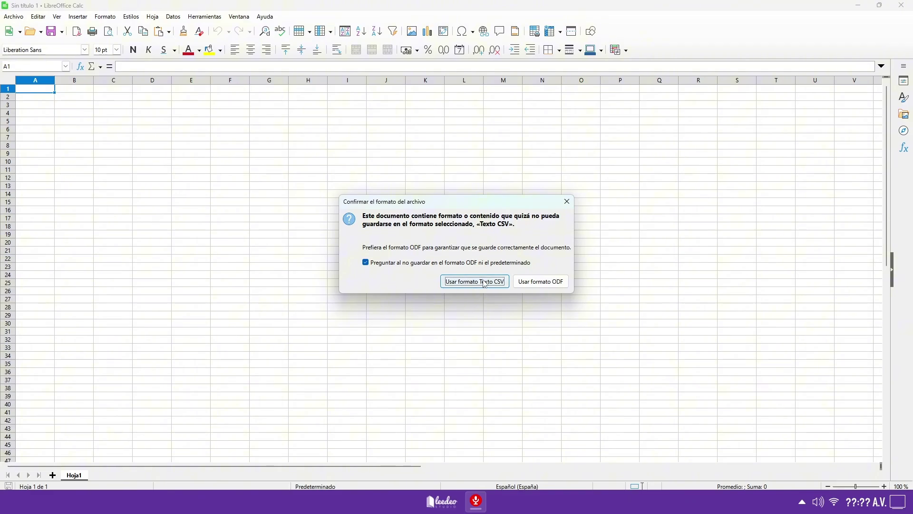
# Step: Keep the CSV format and export it with Unicode (UTF-8) character set
pyautogui.click(485, 284)
pyautogui.click(490, 209)
pyautogui.scroll(-3, 493, 267)
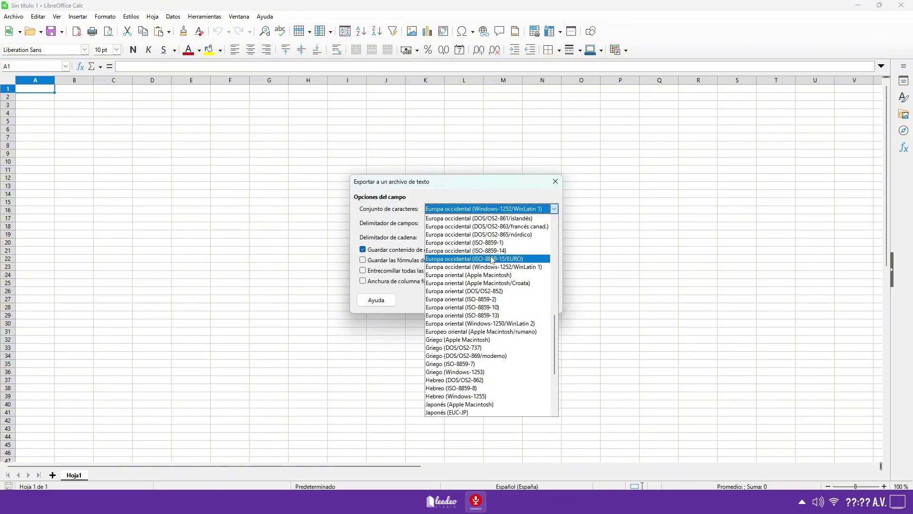
pyautogui.scroll(-3, 493, 264)
pyautogui.scroll(-1, 493, 264)
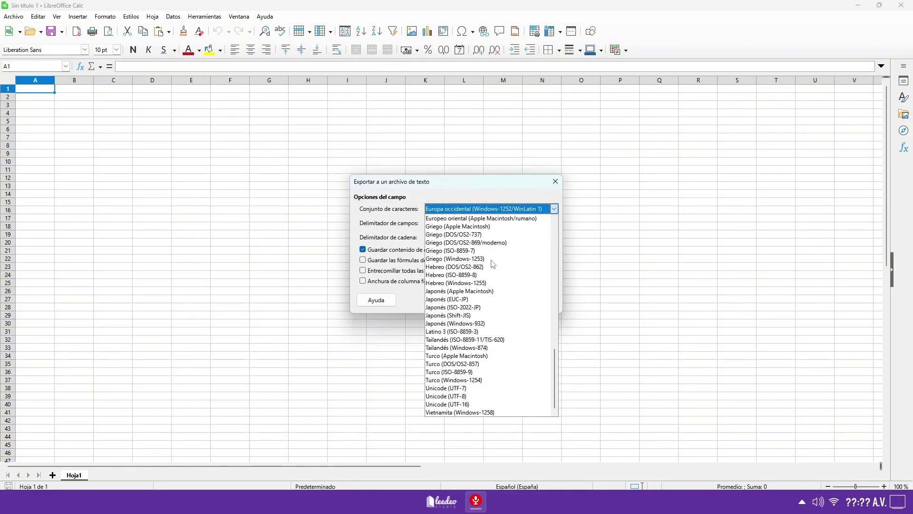
pyautogui.click(469, 398)
pyautogui.click(492, 302)
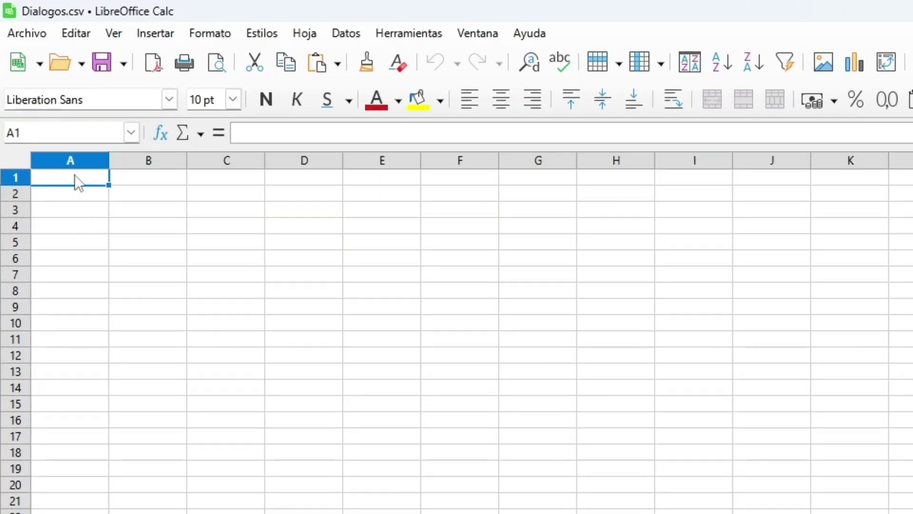
# Step: Type the headers keys in A1, es in B1 and en in C1
pyautogui.doubleClick(38, 88)
pyautogui.write('keys')
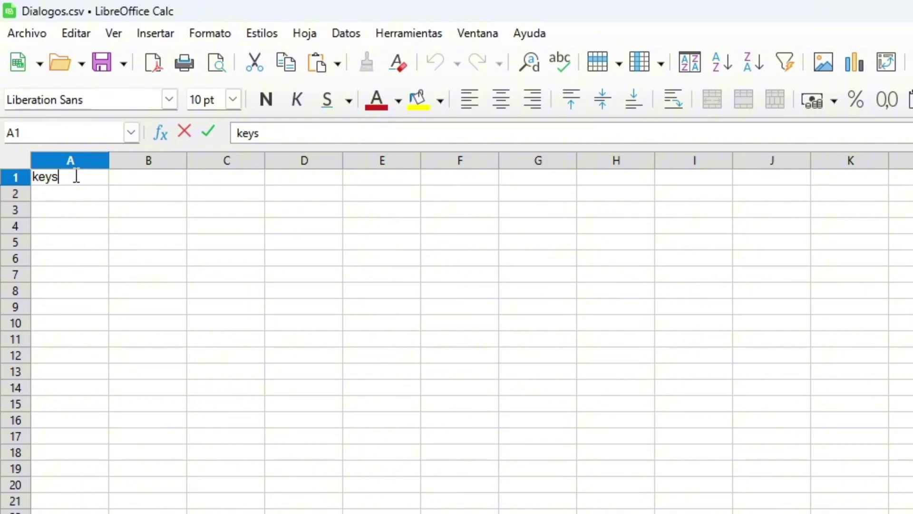
pyautogui.press('Return')
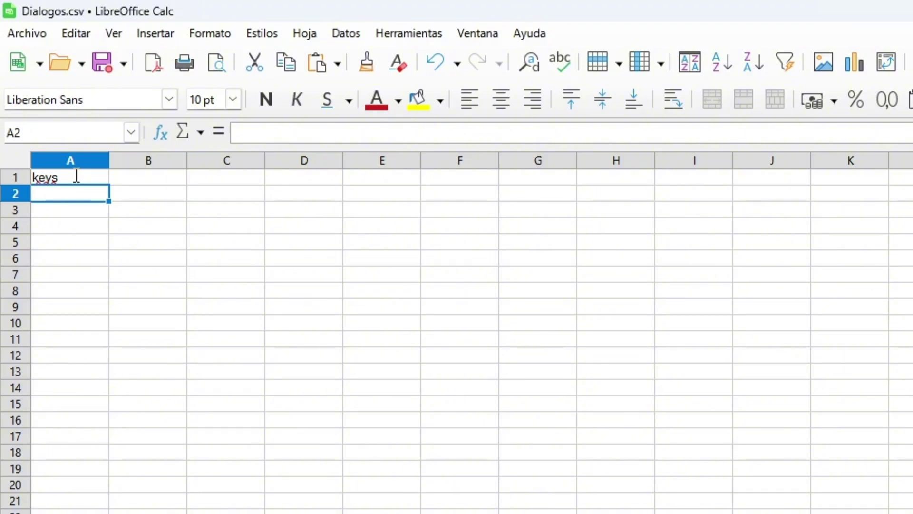
pyautogui.click(161, 177)
pyautogui.write('e')
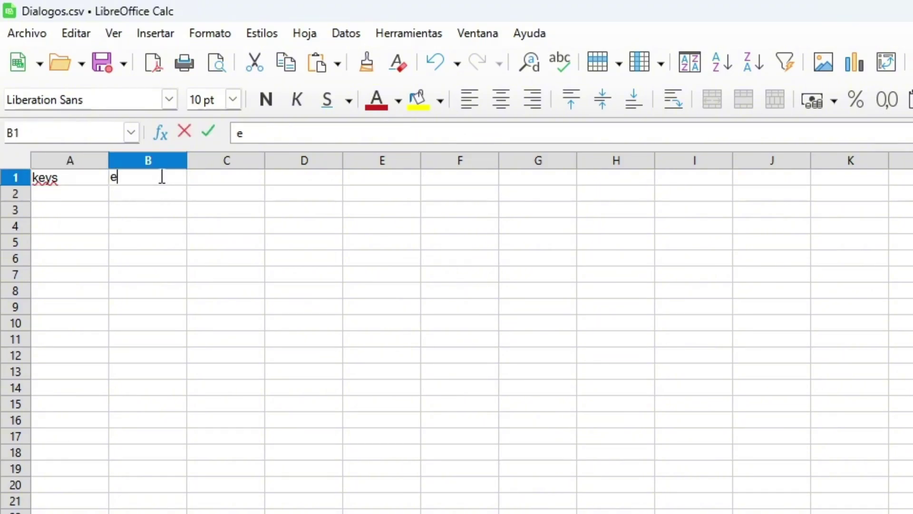
pyautogui.write('s')
pyautogui.click(223, 178)
pyautogui.write('en')
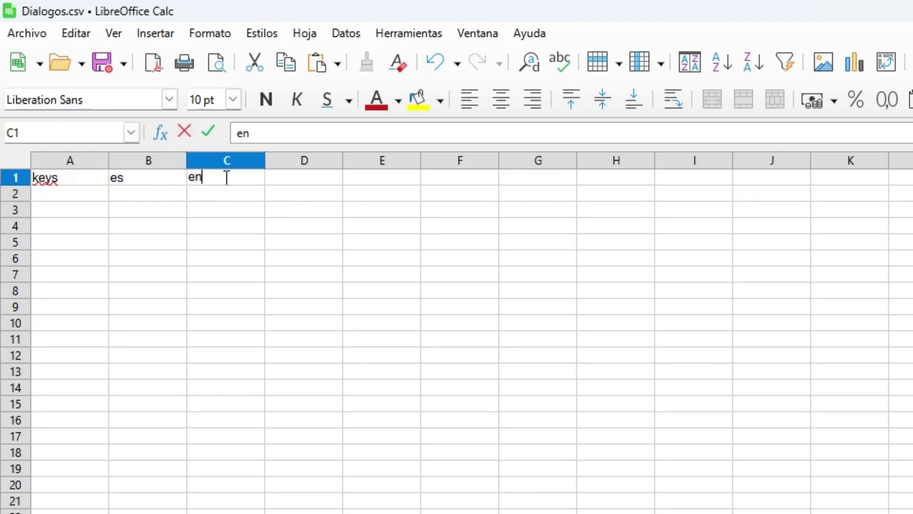
pyautogui.press('Return')
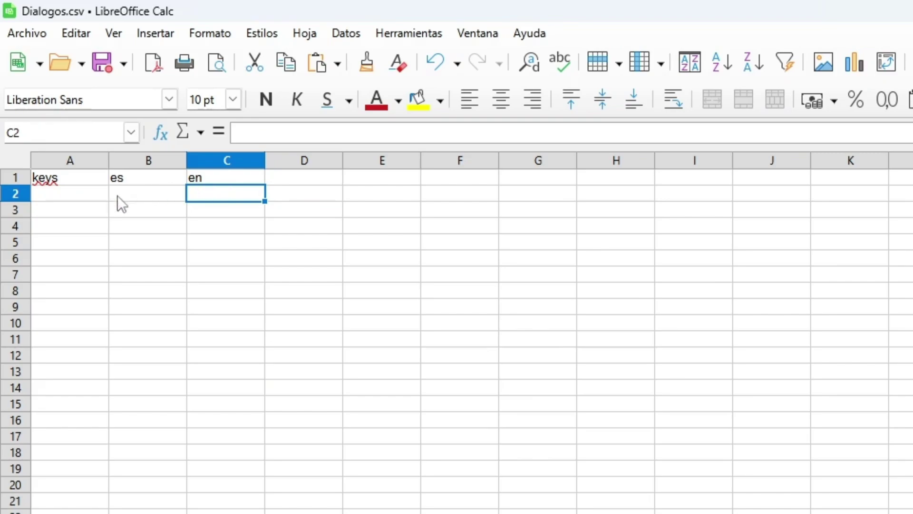
# Step: Enter the key menu_btn_start in A2 and widen column A to fit it
pyautogui.doubleClick(80, 198)
pyautogui.write('m')
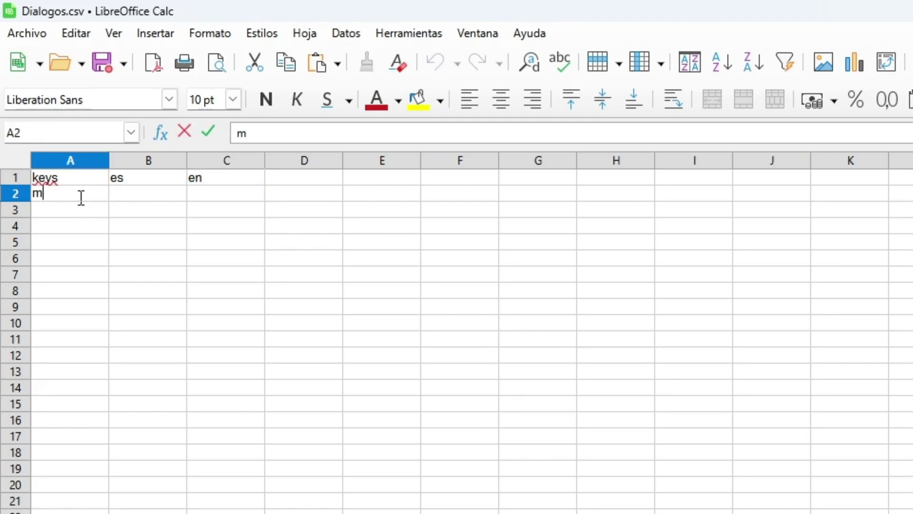
pyautogui.write('enu_bt')
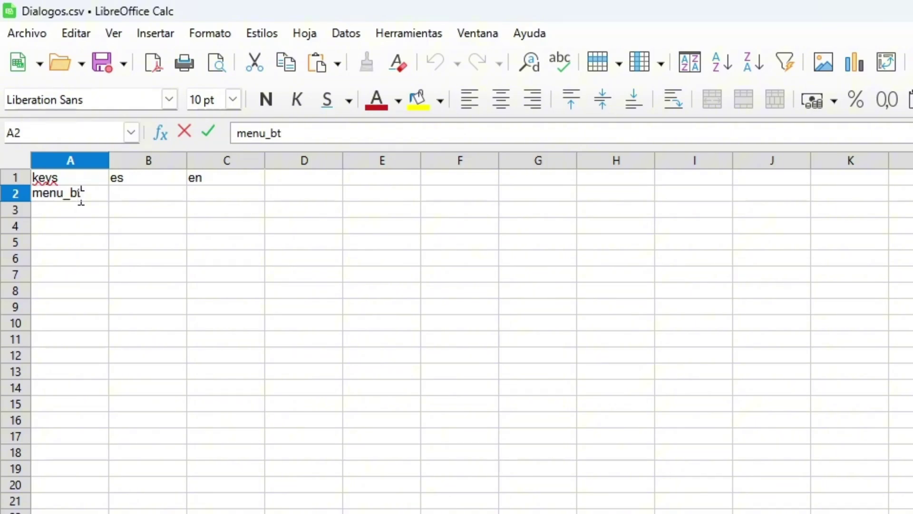
pyautogui.write('n_start')
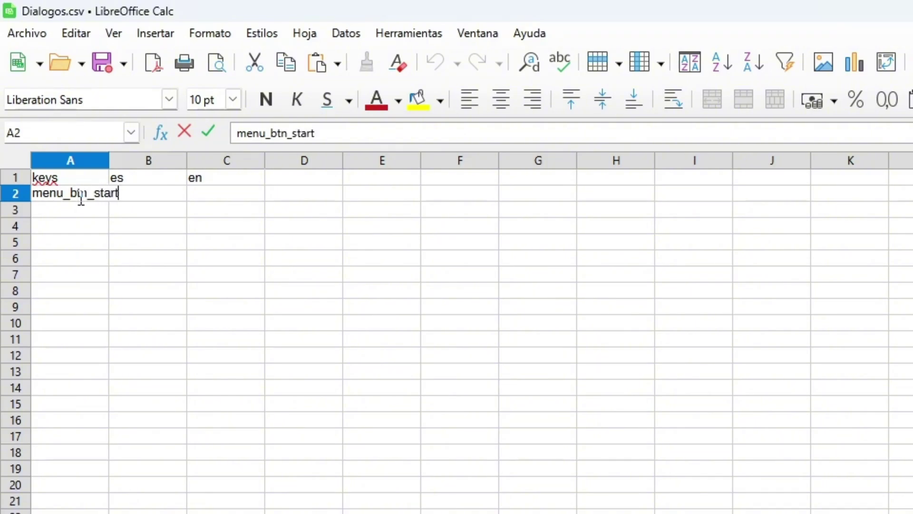
pyautogui.press('Return')
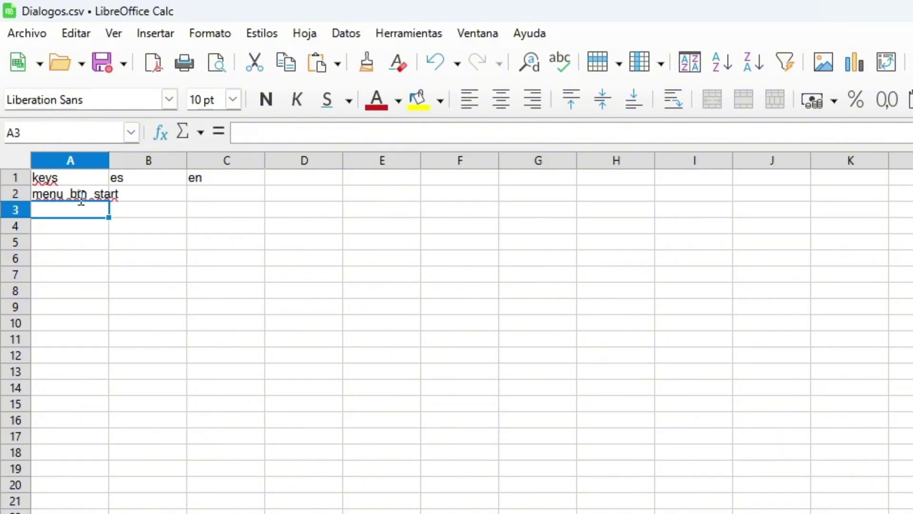
pyautogui.moveTo(110, 161); pyautogui.dragTo(149, 161)
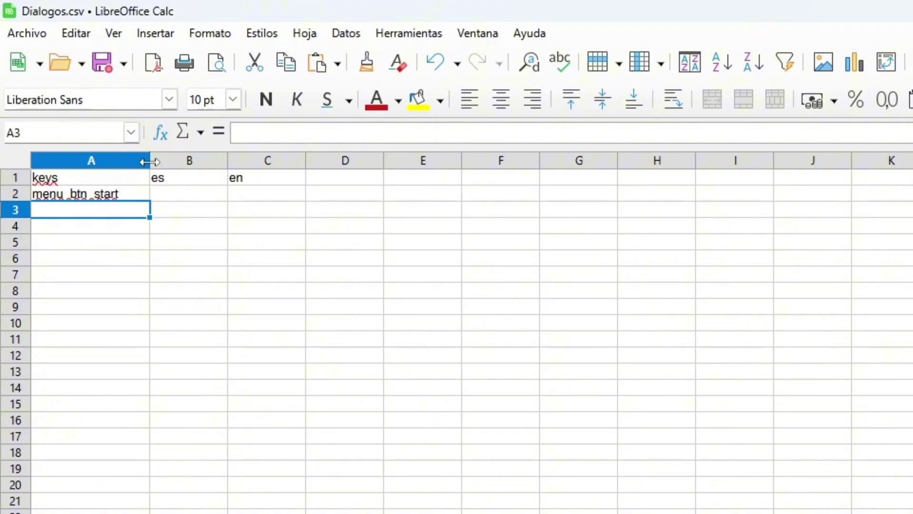
# Step: Enter Inicio in B2 and Start in C2
pyautogui.doubleClick(177, 191)
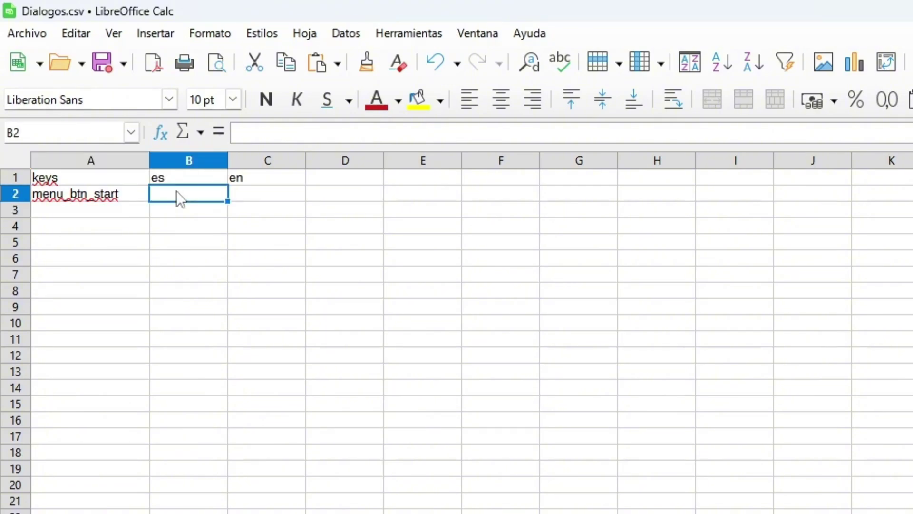
pyautogui.write('Inicio')
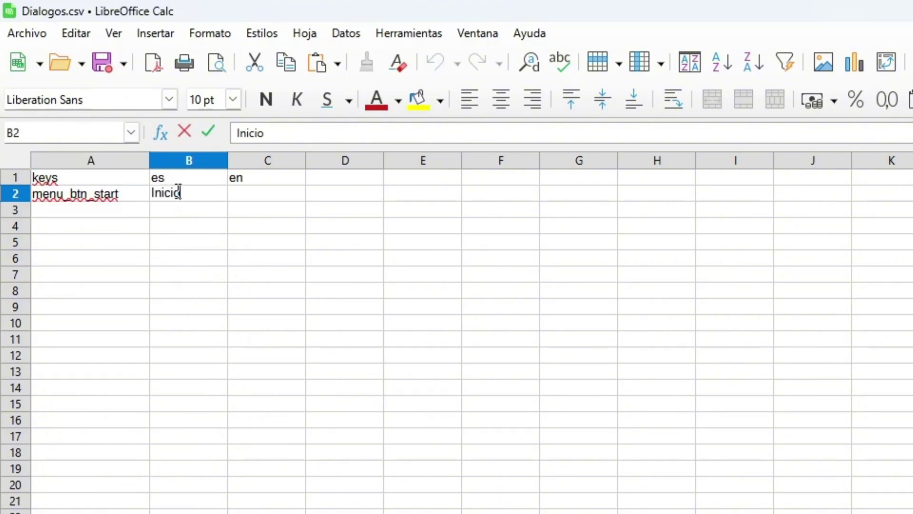
pyautogui.press('Return')
pyautogui.click(251, 192)
pyautogui.write('Sta')
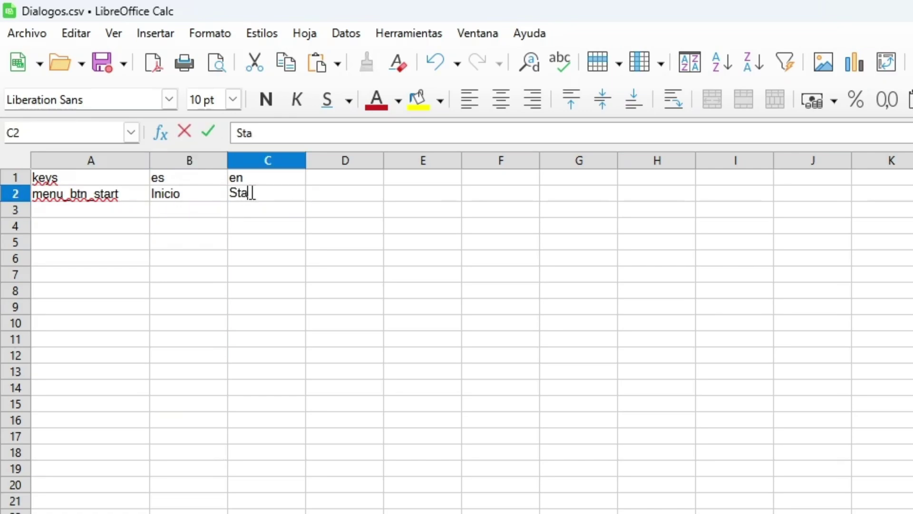
pyautogui.write('rt')
pyautogui.press('Return')
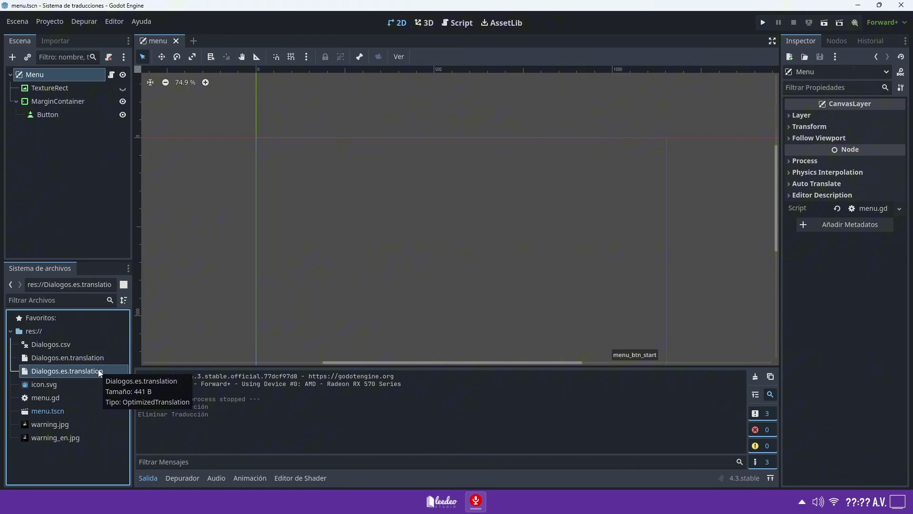
# Step: Add Dialogos.es.translation and Dialogos.en.translation under Project Settings > Localization > Translations
pyautogui.click(59, 24)
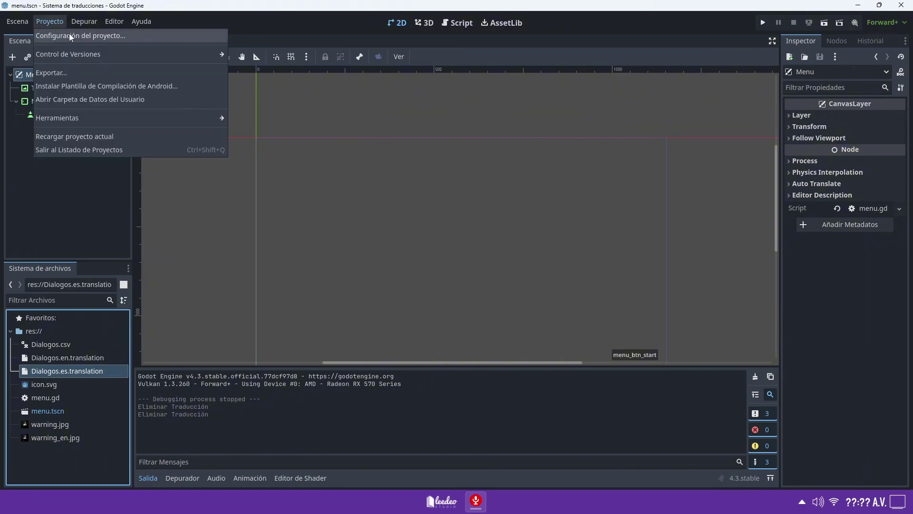
pyautogui.click(70, 33)
pyautogui.click(309, 98)
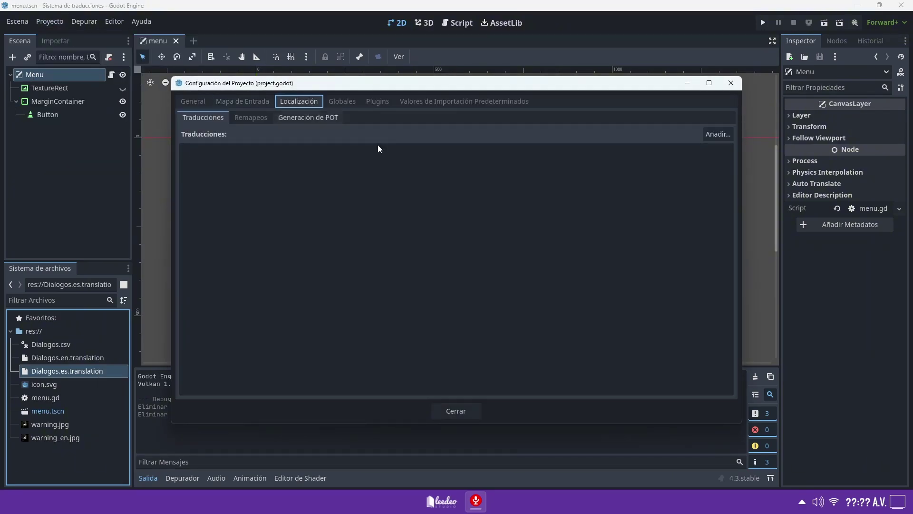
pyautogui.click(719, 135)
pyautogui.doubleClick(410, 157)
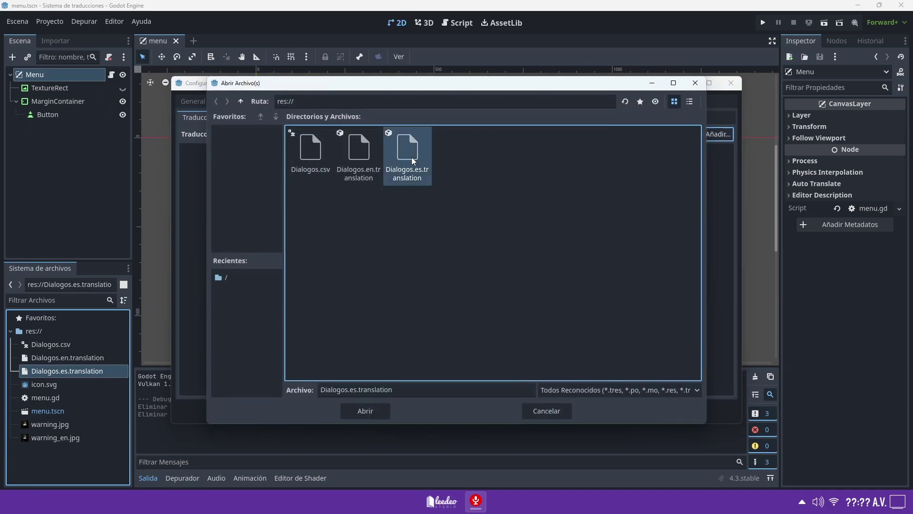
pyautogui.click(727, 136)
pyautogui.click(370, 155)
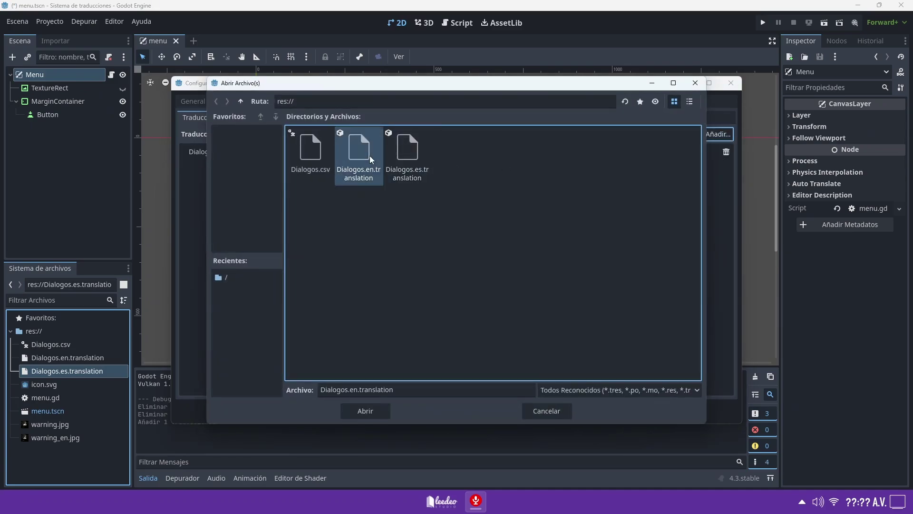
pyautogui.doubleClick(369, 156)
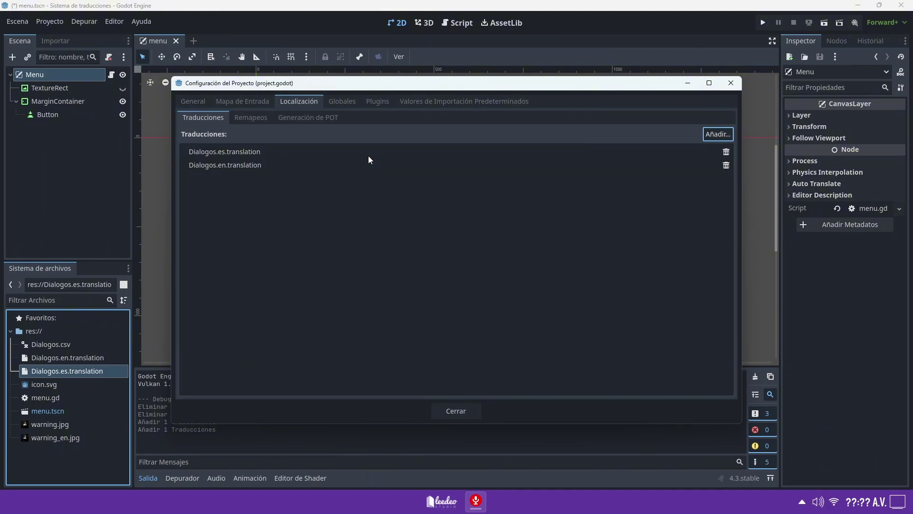
pyautogui.click(194, 102)
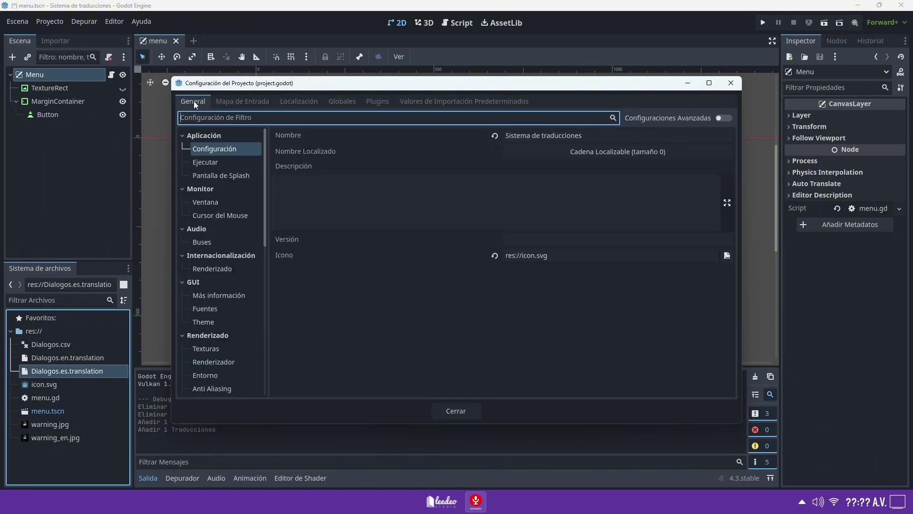
# Step: Show advanced settings and select the fallback setting under Internationalization > Locale
pyautogui.click(720, 119)
pyautogui.scroll(-5, 217, 230)
pyautogui.scroll(-5, 217, 230)
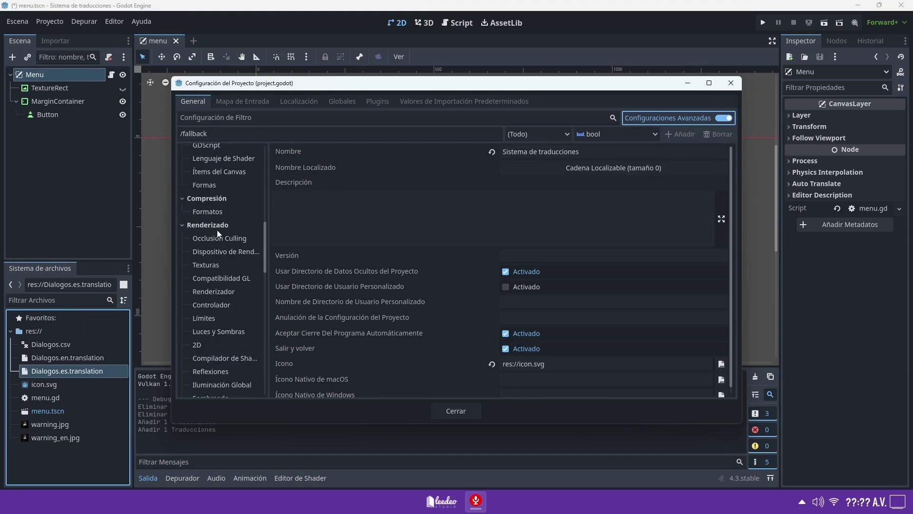
pyautogui.scroll(-5, 217, 230)
pyautogui.scroll(-5, 217, 229)
pyautogui.click(224, 295)
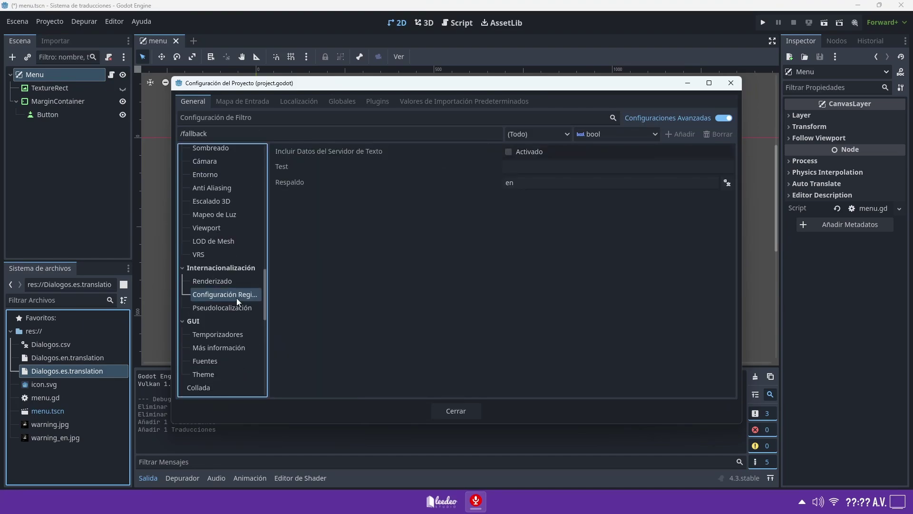
pyautogui.click(553, 178)
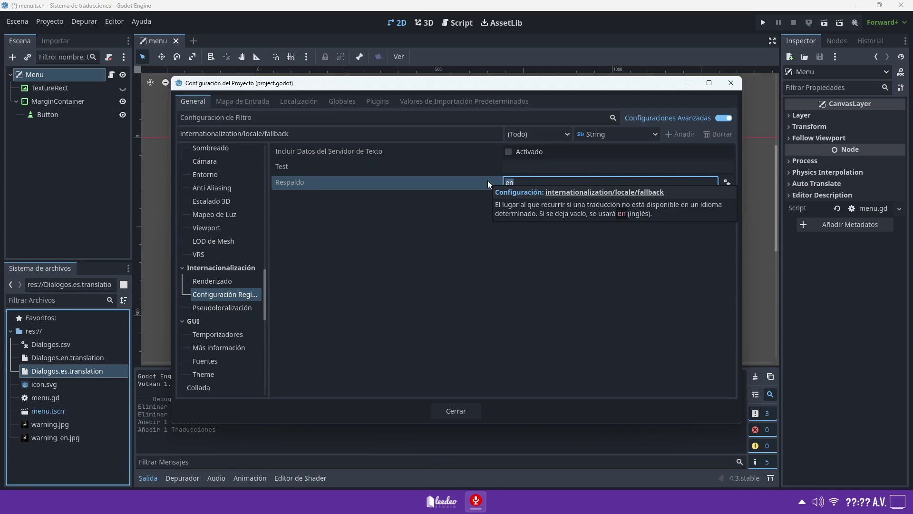
# Step: Set the fallback locale to en with the locale picker and close Project Settings
pyautogui.click(726, 182)
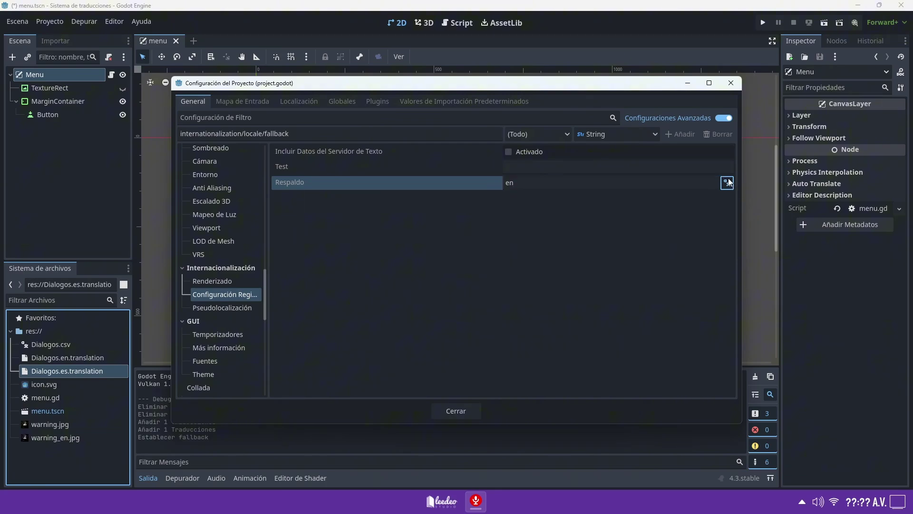
pyautogui.click(265, 162)
pyautogui.write('spa')
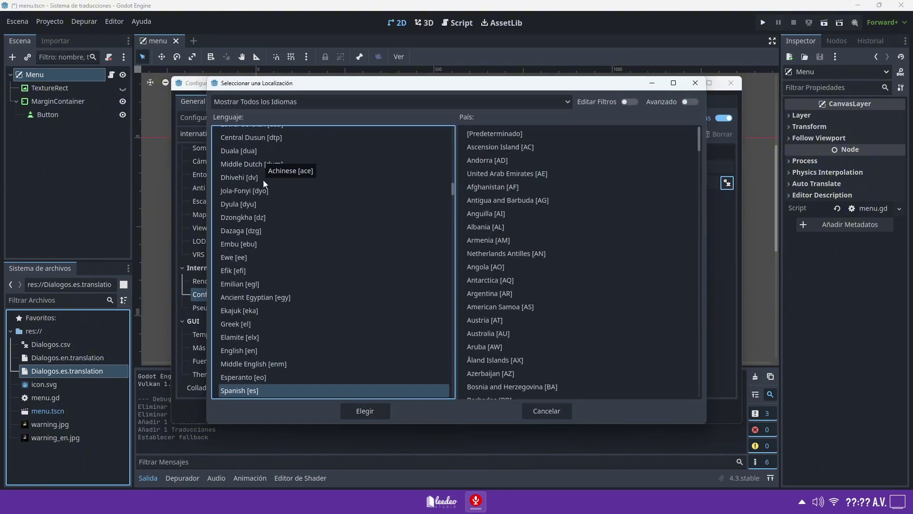
pyautogui.click(366, 411)
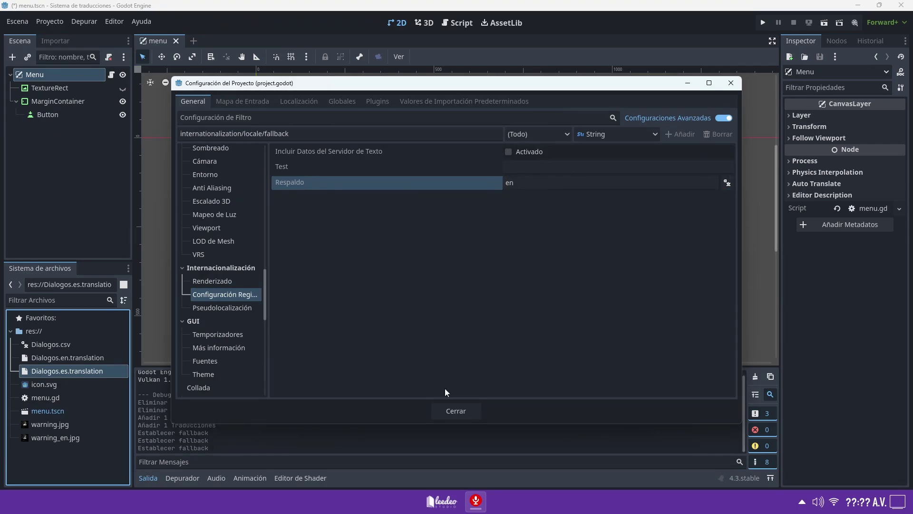
pyautogui.click(467, 410)
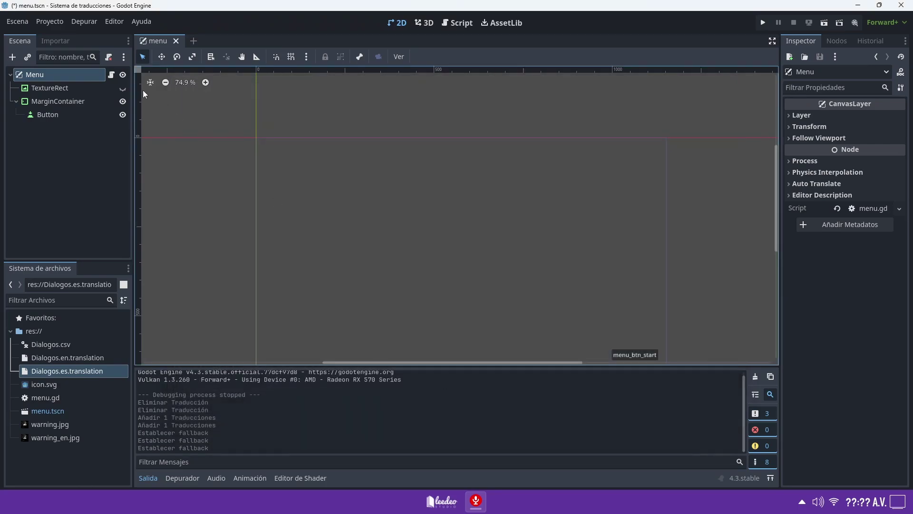
# Step: Check the Button node's menu_btn_start text, run the scene to see Inicio, then close it
pyautogui.click(59, 74)
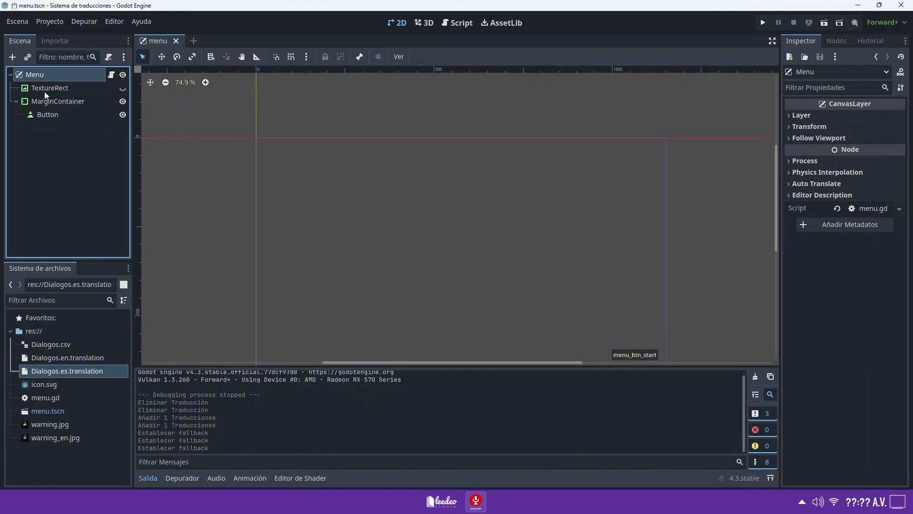
pyautogui.click(49, 116)
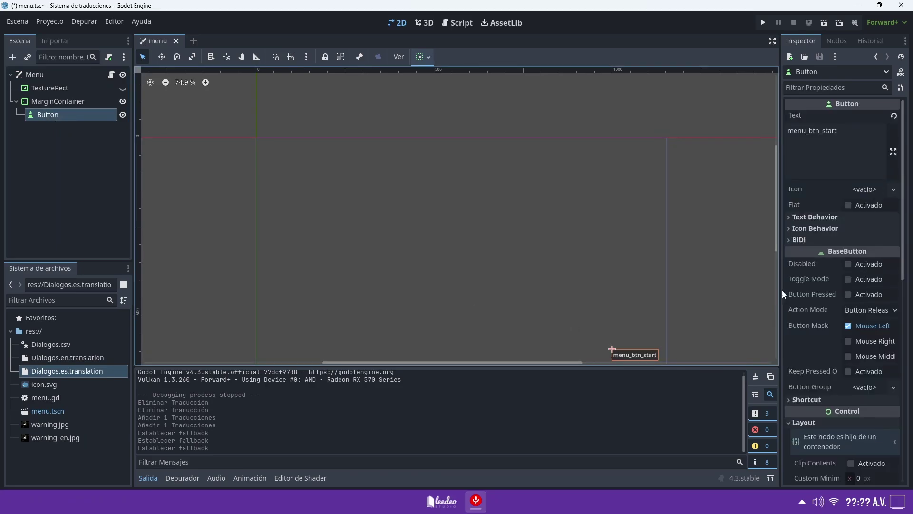
pyautogui.doubleClick(854, 136)
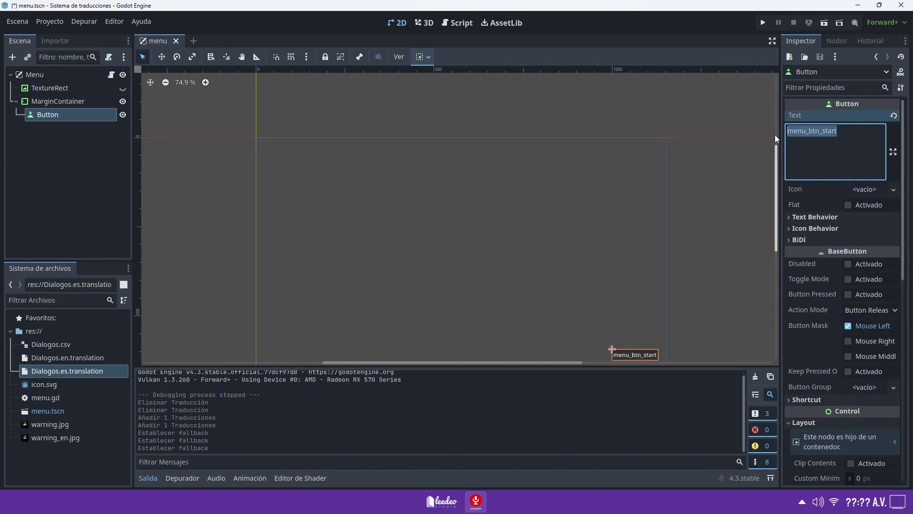
pyautogui.click(763, 23)
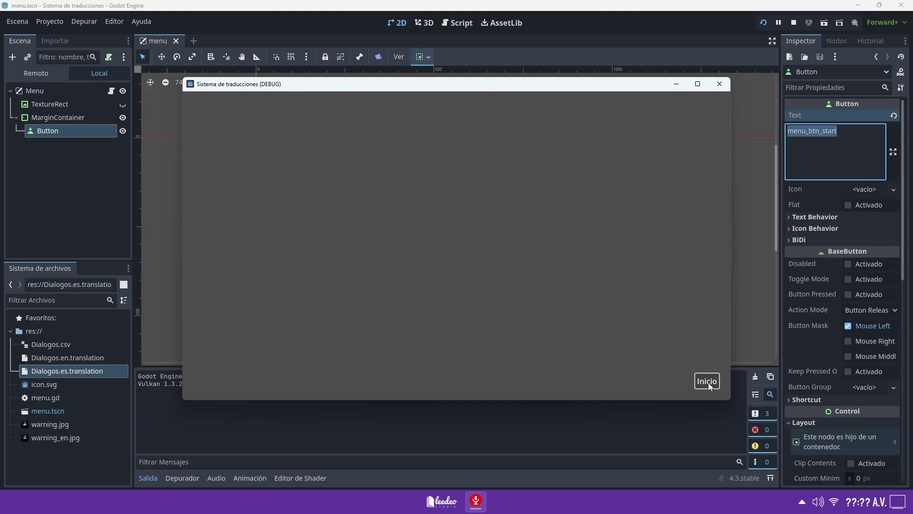
pyautogui.click(719, 85)
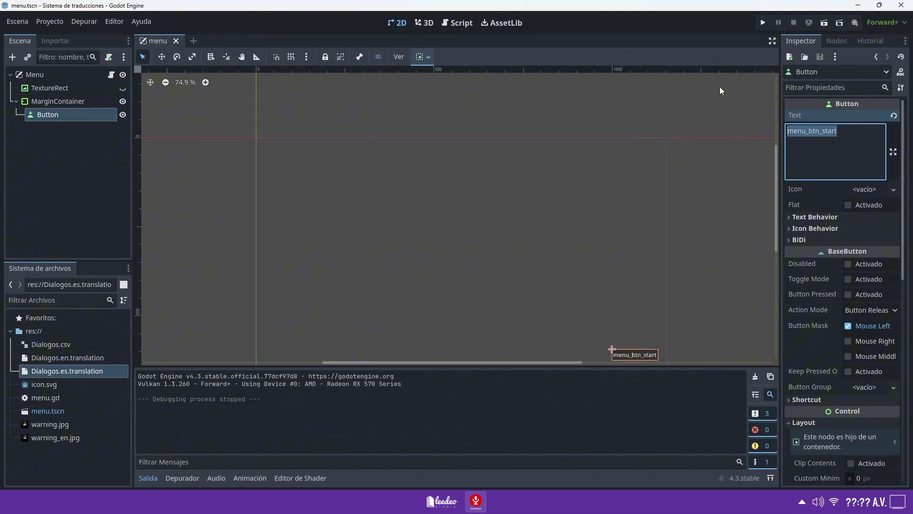
# Step: Uncomment the _ready function and its set_locale("en") line in menu.gd
pyautogui.click(112, 75)
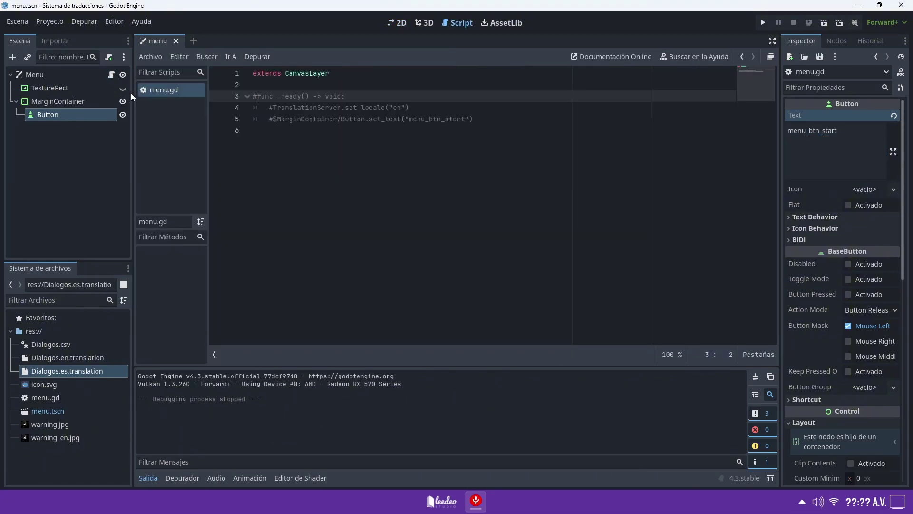
pyautogui.press('BackSpace')
pyautogui.click(273, 109)
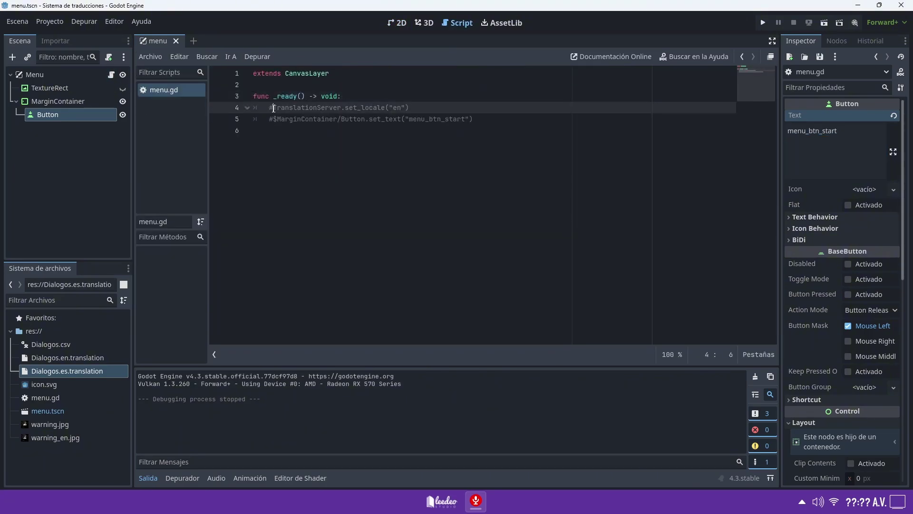
pyautogui.press('BackSpace')
pyautogui.moveTo(270, 108)
pyautogui.mouseDown()
pyautogui.moveTo(416, 111)
pyautogui.moveTo(397, 108)
pyautogui.mouseUp()
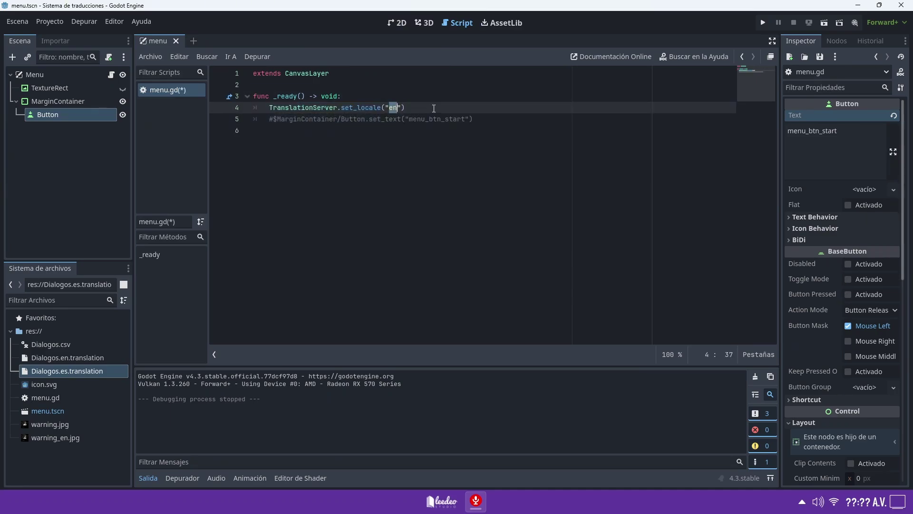
# Step: Run the game, confirm the button reads Start, and close it
pyautogui.click(762, 23)
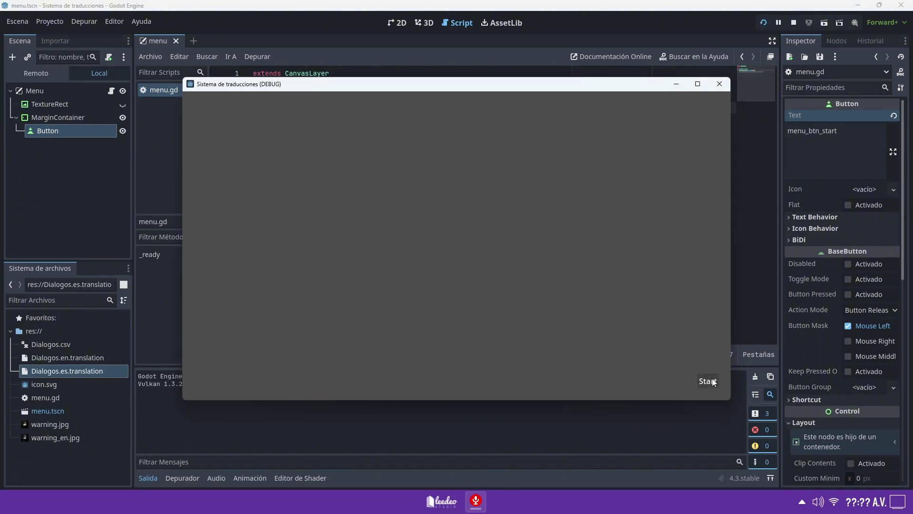
pyautogui.click(709, 382)
pyautogui.click(719, 85)
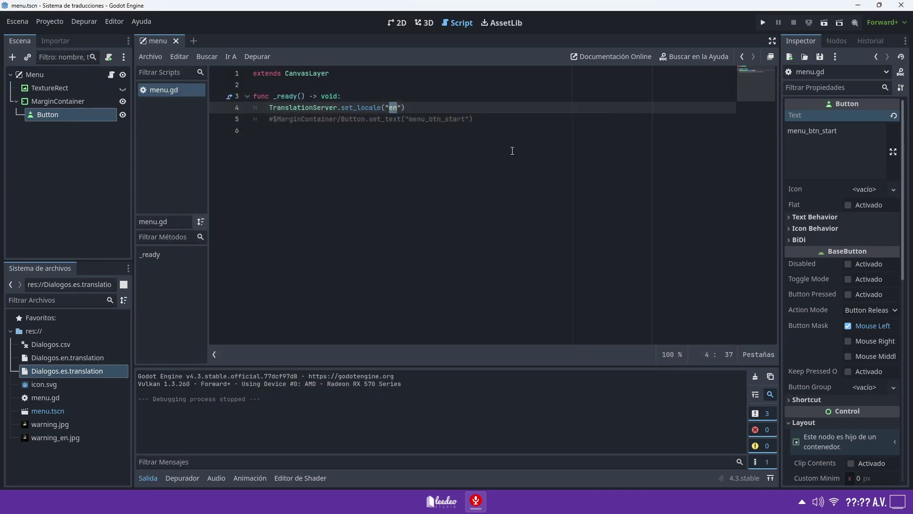
# Step: Clear the button's Inspector text and uncomment the set_text("menu_btn_start") line in menu.gd
pyautogui.doubleClick(812, 131)
pyautogui.press('BackSpace')
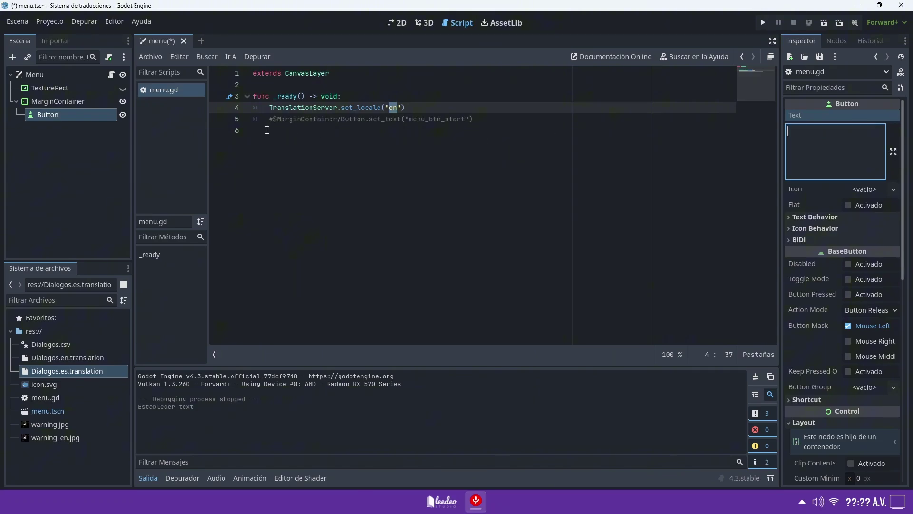
pyautogui.click(273, 119)
pyautogui.press('BackSpace')
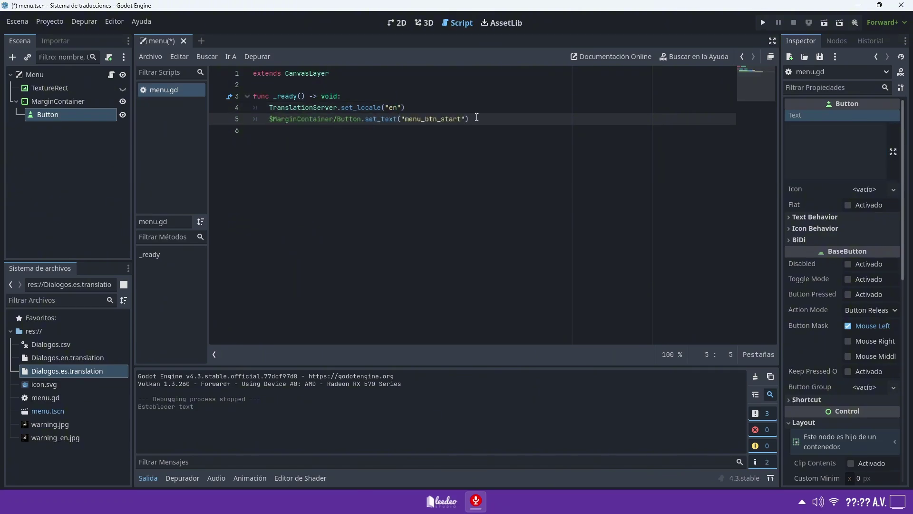
pyautogui.moveTo(461, 119); pyautogui.dragTo(404, 119)
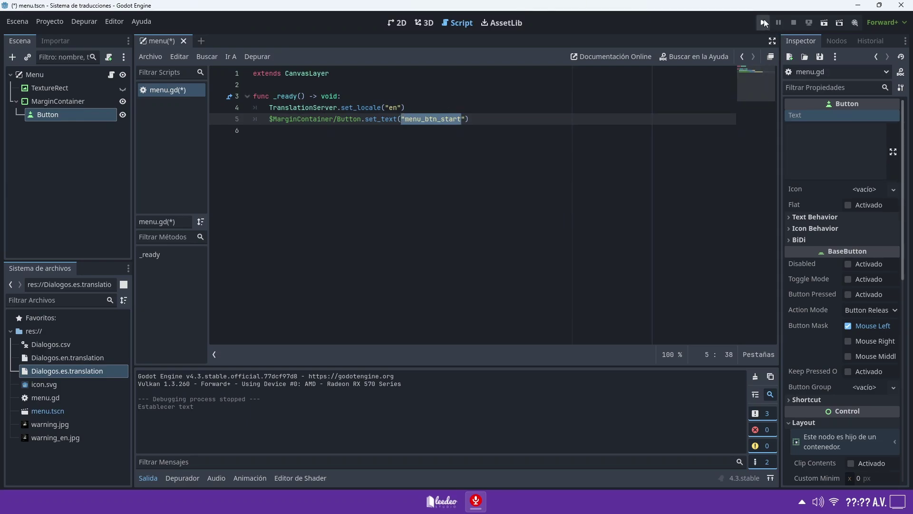
# Step: Run the game to check the scripted button text, then stop it
pyautogui.click(763, 22)
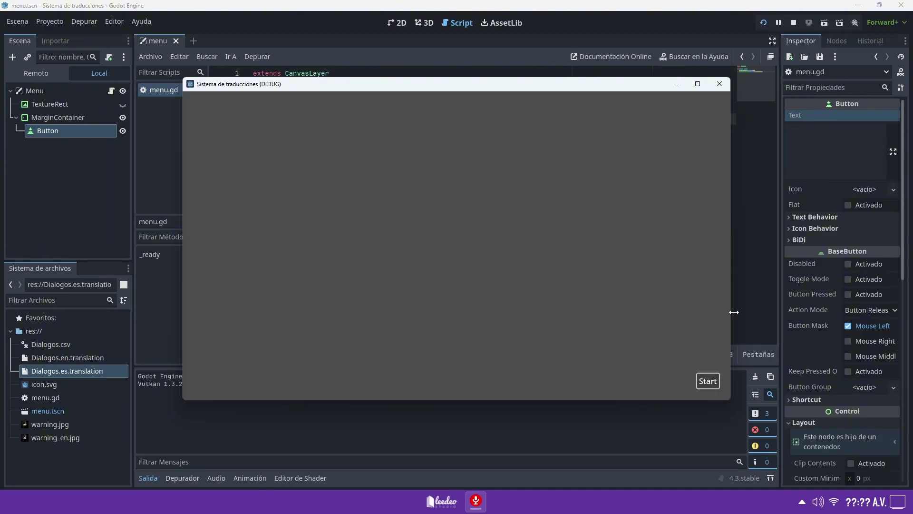
pyautogui.click(719, 84)
pyautogui.click(513, 135)
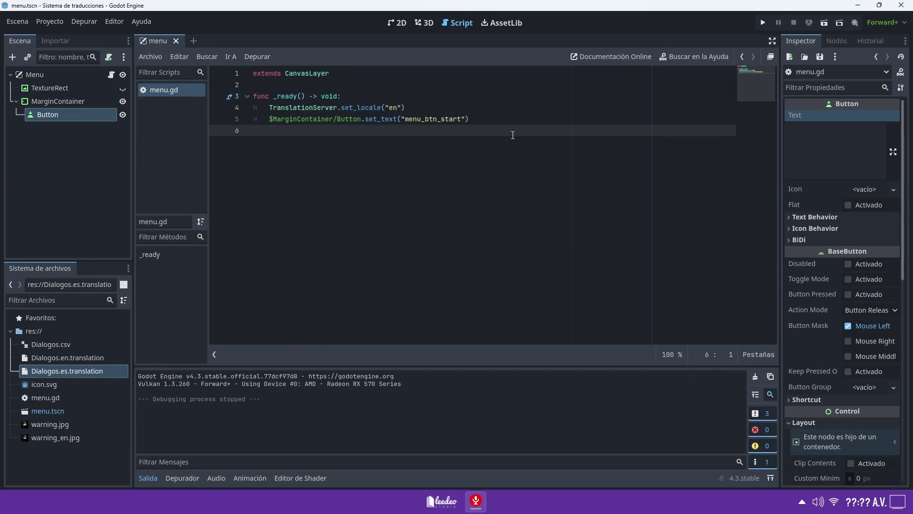
# Step: Make the TextureRect warning image visible in the 2D scene
pyautogui.click(404, 22)
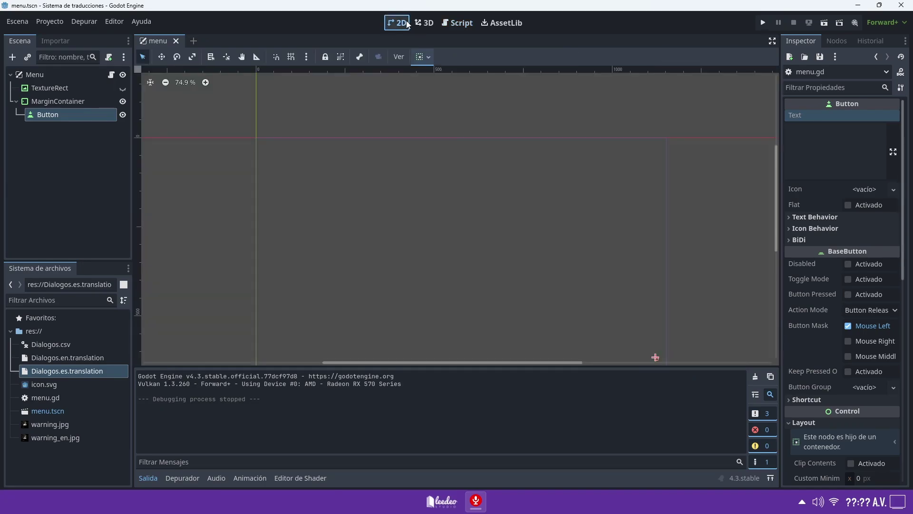
pyautogui.click(123, 89)
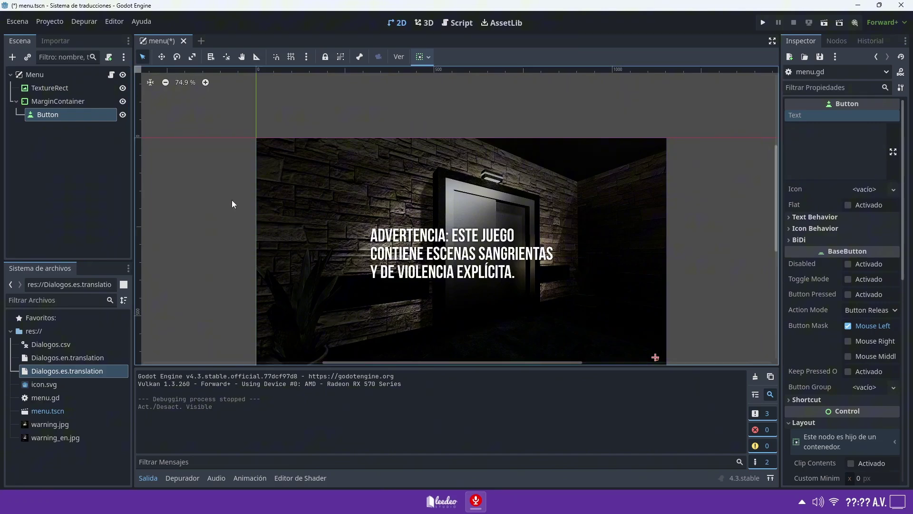
pyautogui.scroll(-2, 341, 206)
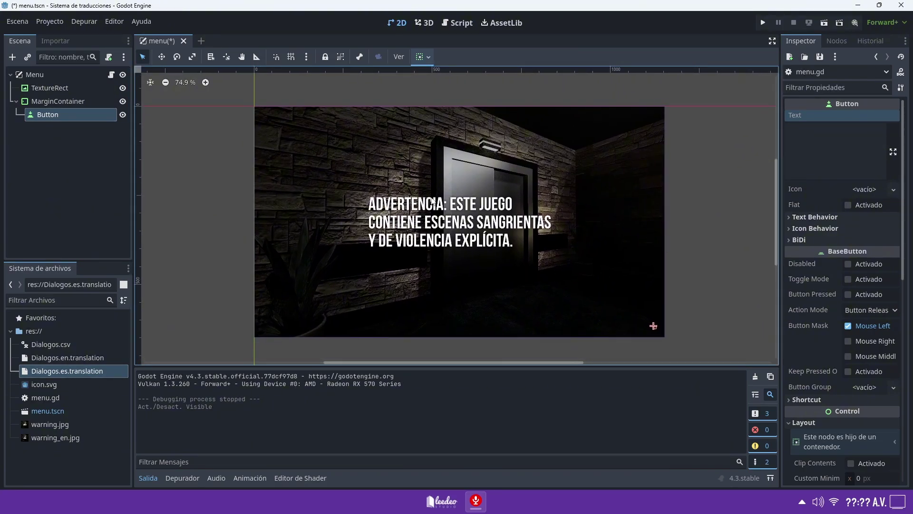
# Step: Comment out the set_locale("en") line in menu.gd and test-run the game in Spanish
pyautogui.click(111, 75)
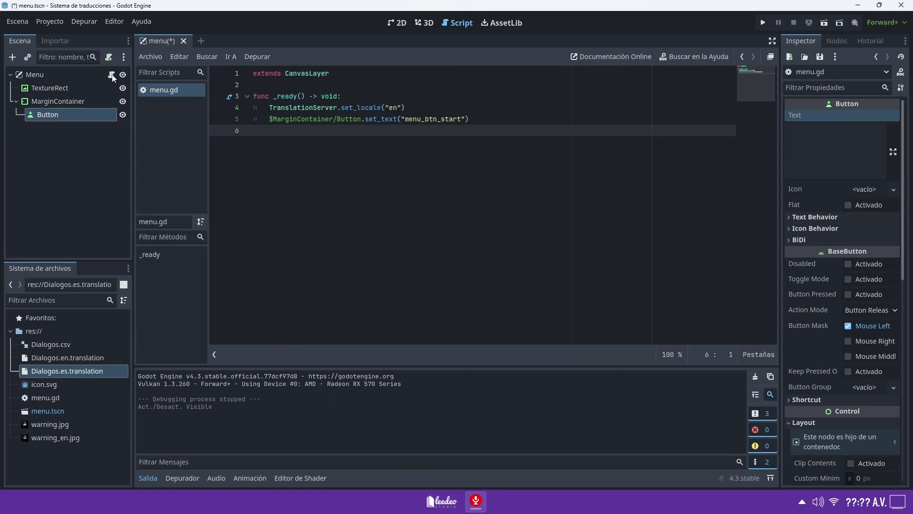
pyautogui.click(271, 107)
pyautogui.write('#')
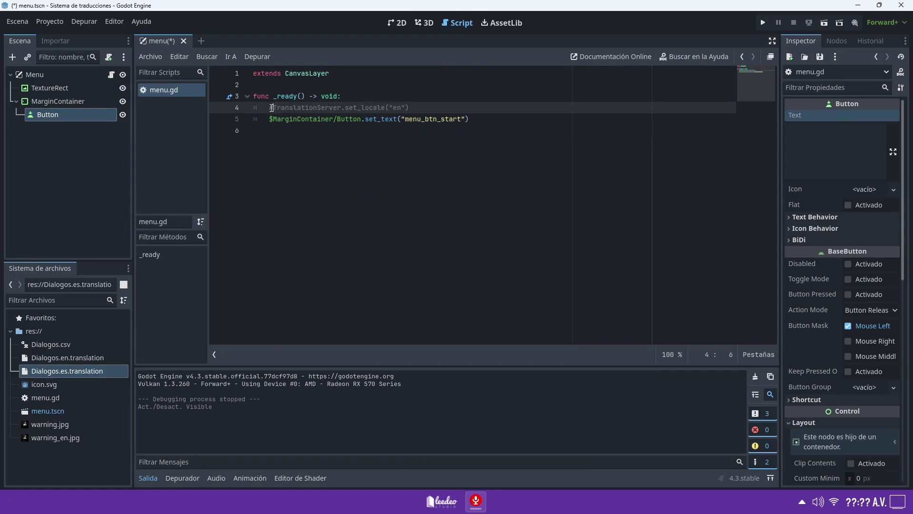
pyautogui.click(398, 23)
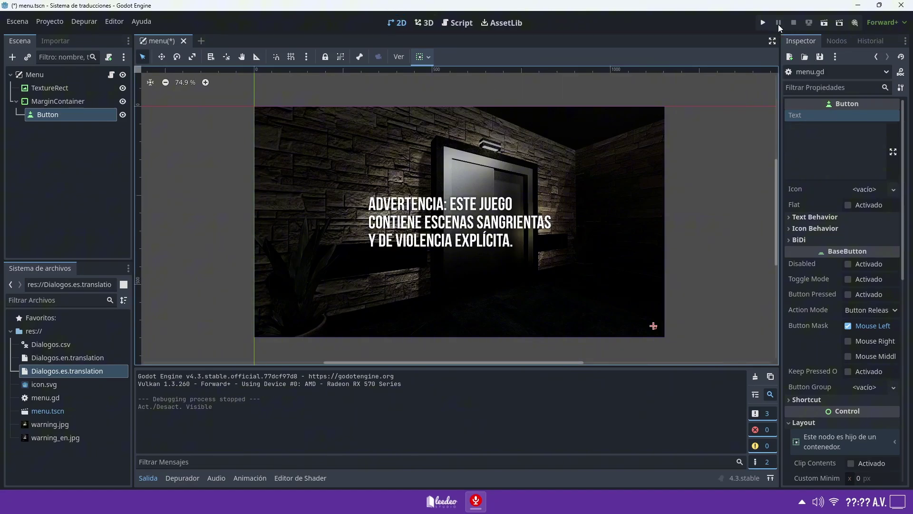
pyautogui.click(762, 23)
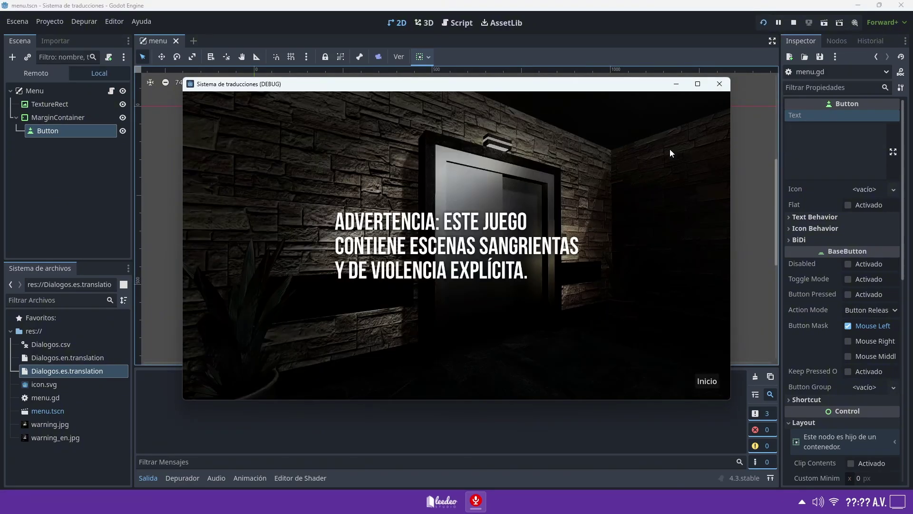
pyautogui.click(720, 84)
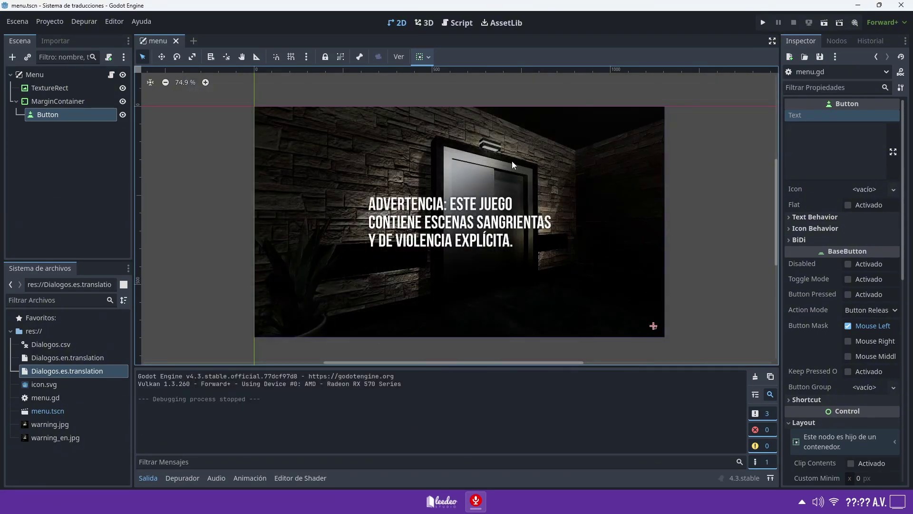
pyautogui.click(58, 21)
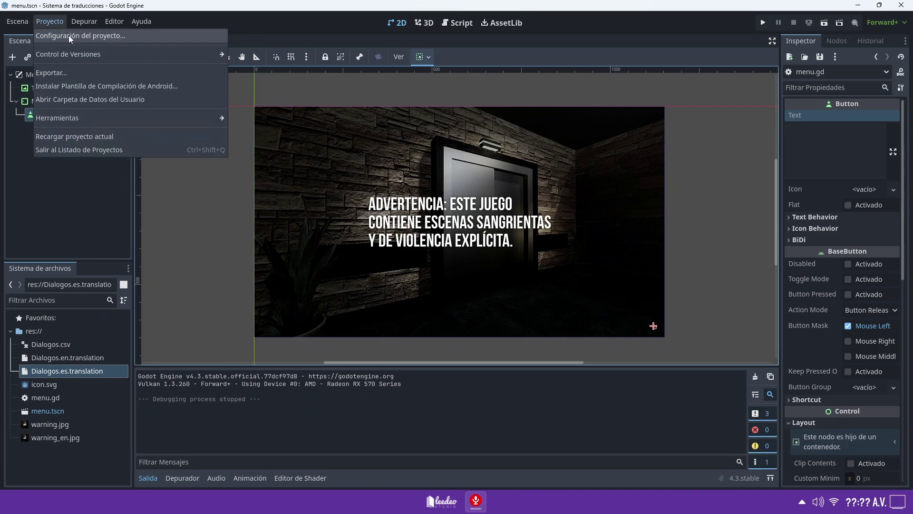
# Step: Add warning.jpg as a resource under the project's Localization remaps
pyautogui.click(68, 35)
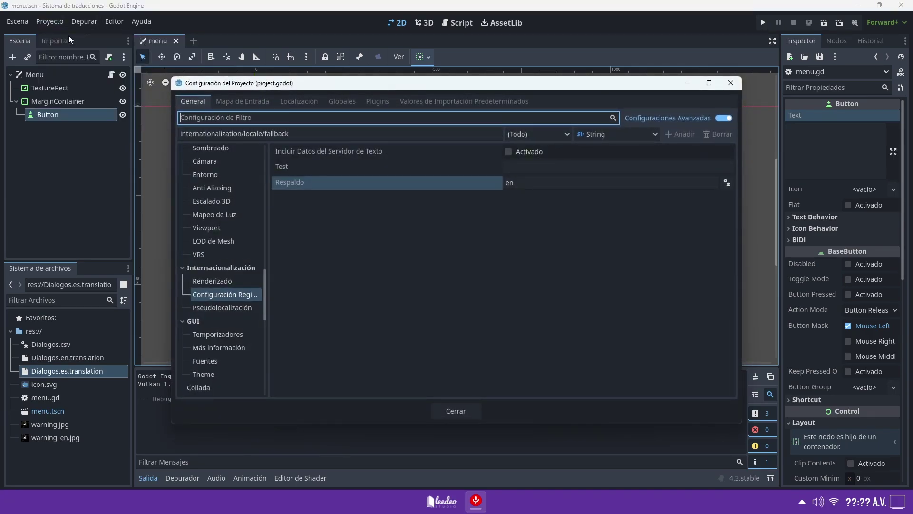
pyautogui.click(293, 99)
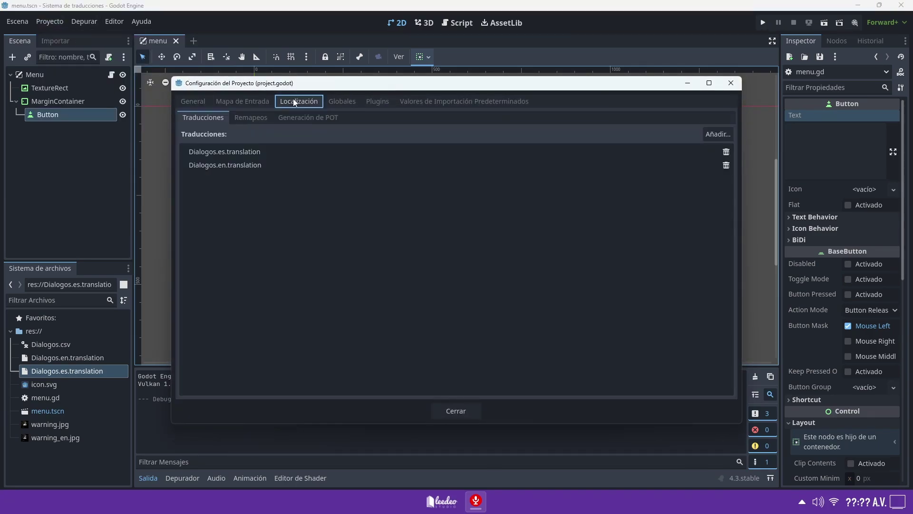
pyautogui.click(247, 118)
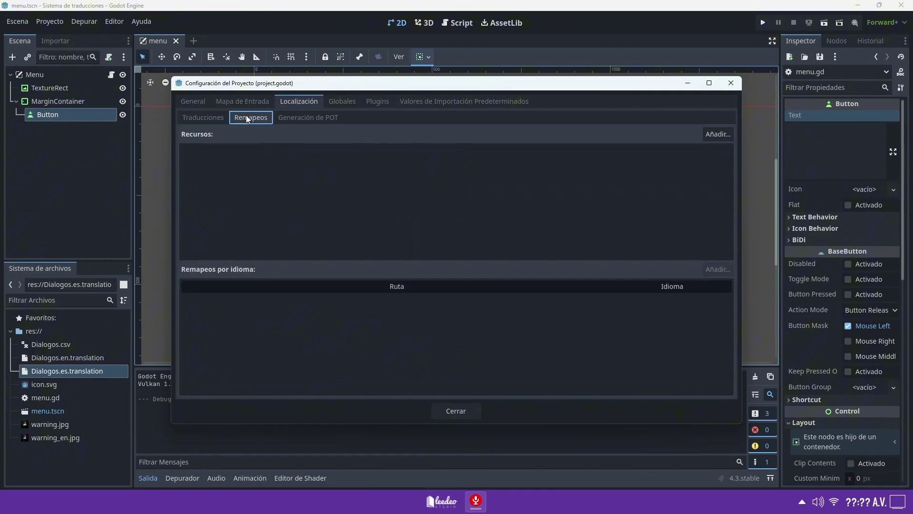
pyautogui.click(717, 135)
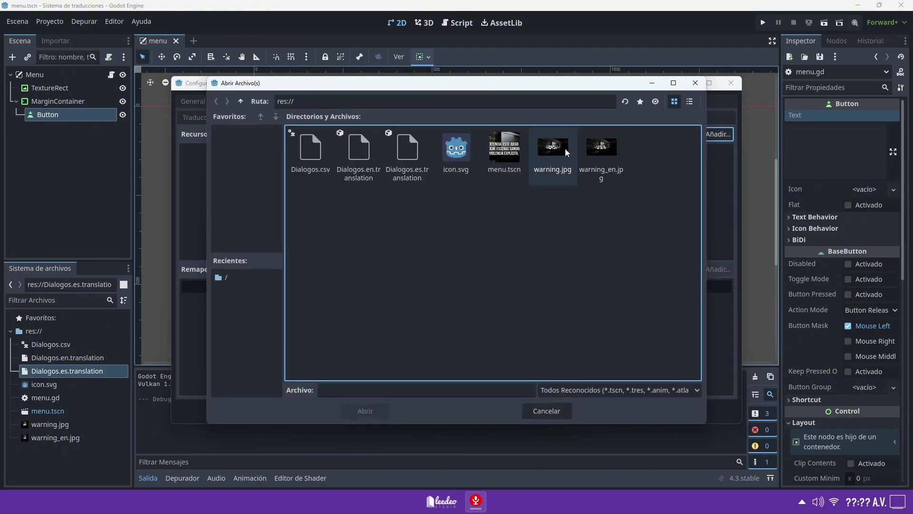
pyautogui.doubleClick(552, 148)
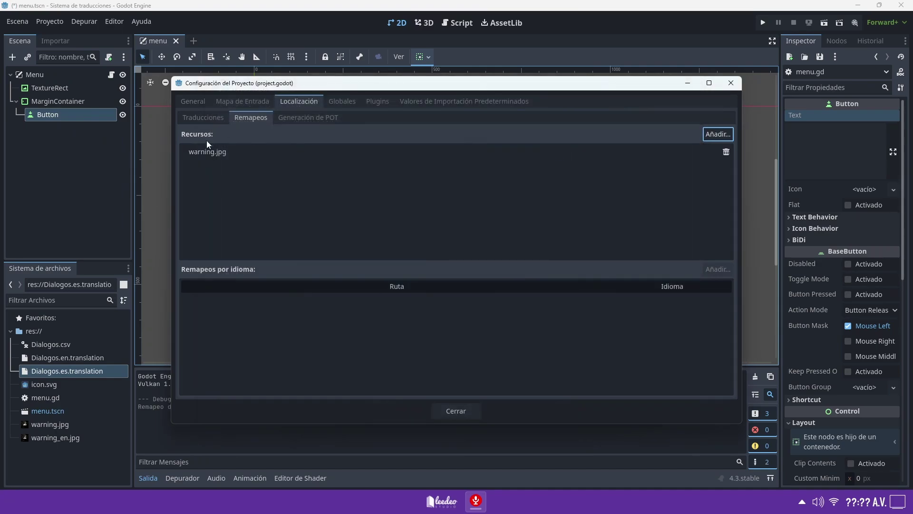
# Step: Remap warning.jpg to warning_en.jpg for the English locale
pyautogui.click(212, 153)
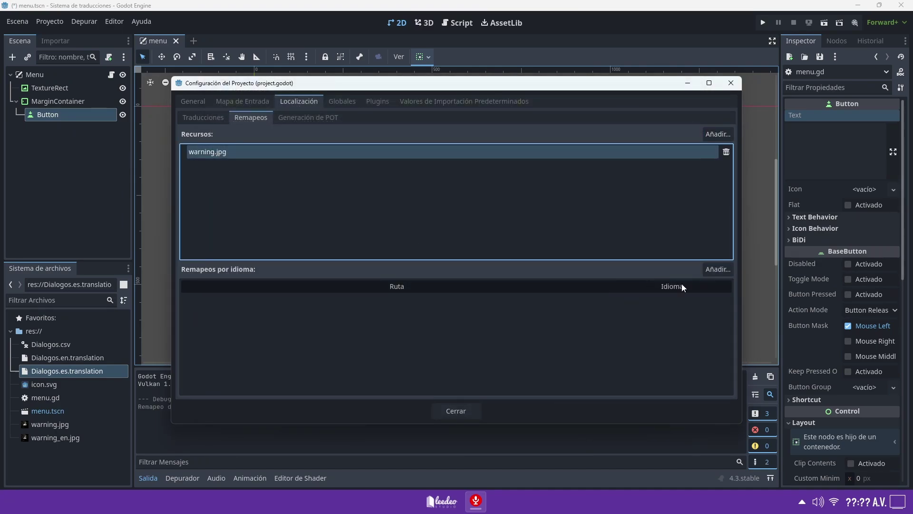
pyautogui.click(727, 270)
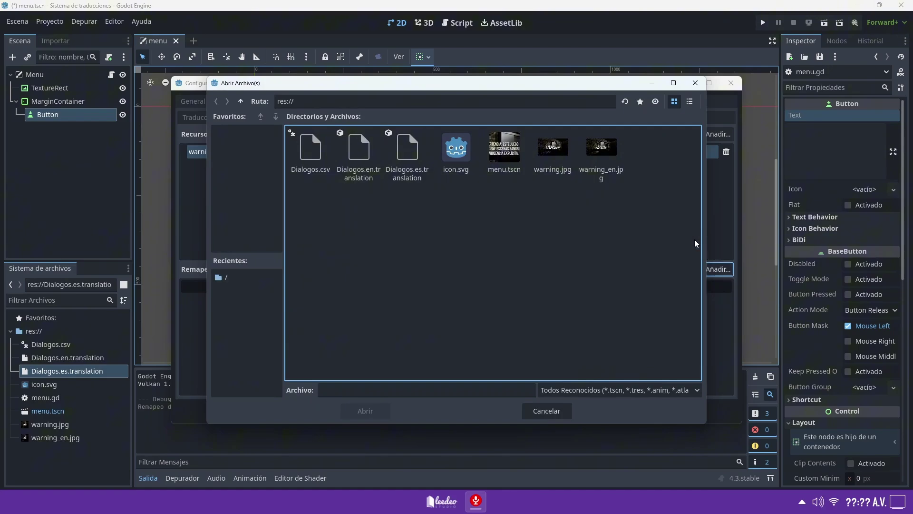
pyautogui.doubleClick(603, 150)
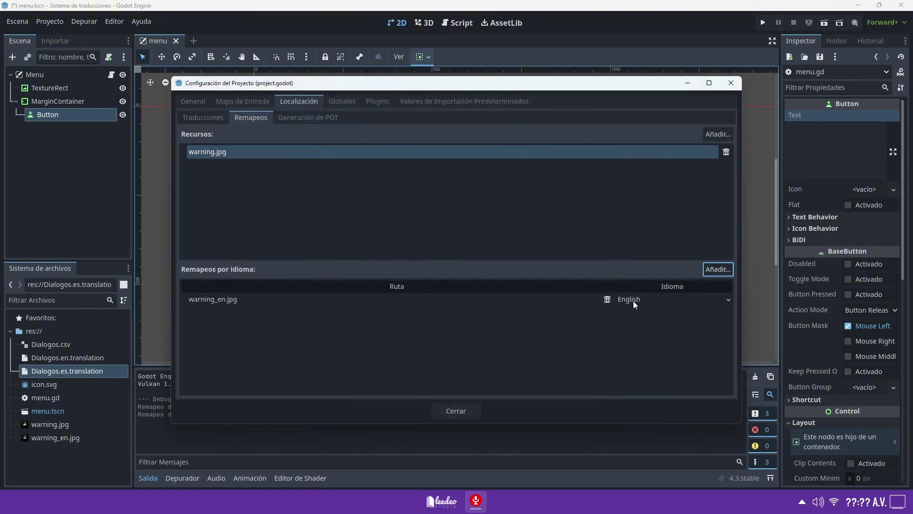
# Step: Test-run the game to check the warning image remap
pyautogui.click(469, 414)
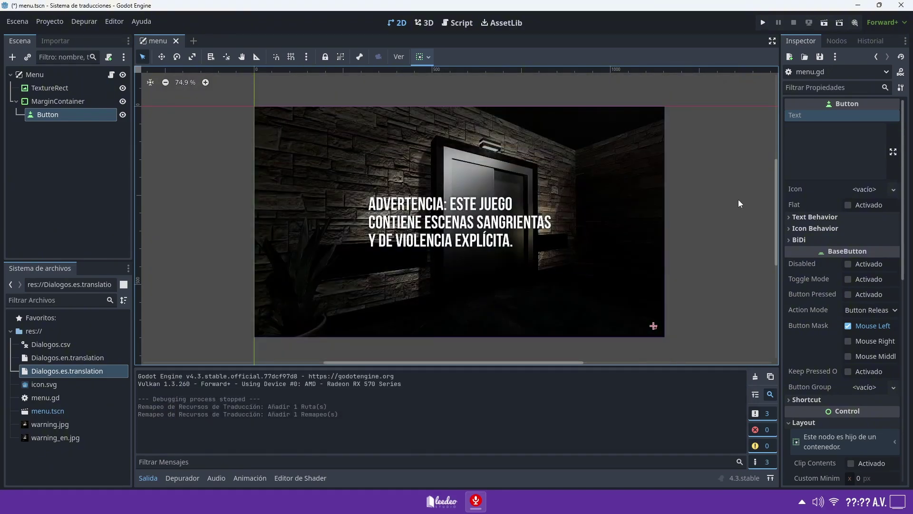
pyautogui.click(762, 23)
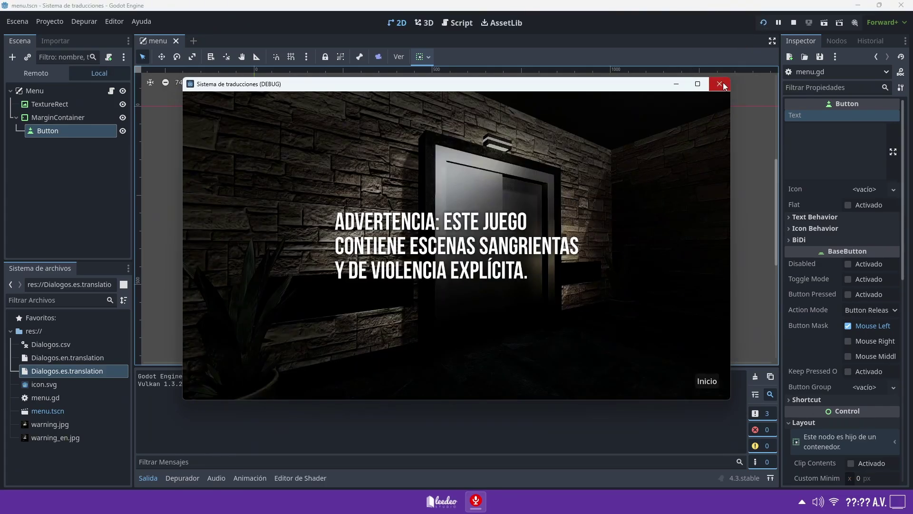
pyautogui.click(719, 84)
# Step: Re-enable set_locale("en") in menu.gd and rerun to confirm the English image and Start button
pyautogui.click(113, 76)
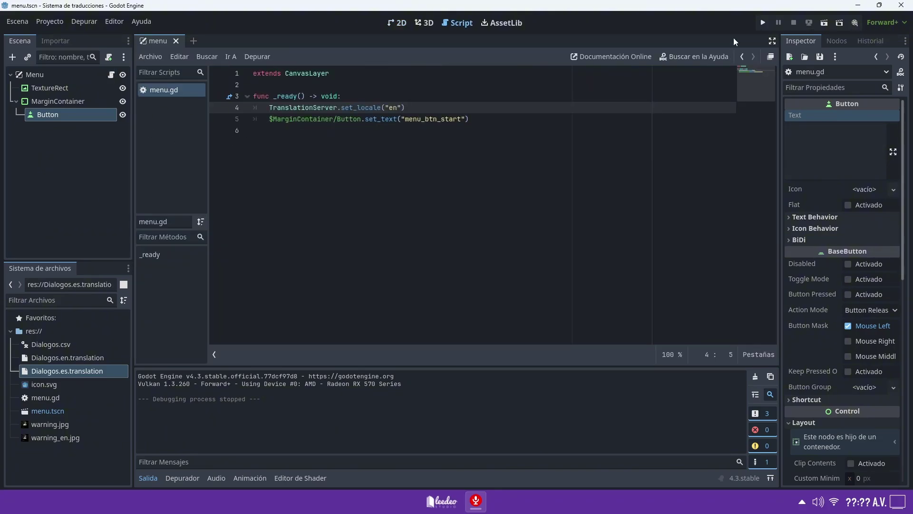
pyautogui.click(763, 23)
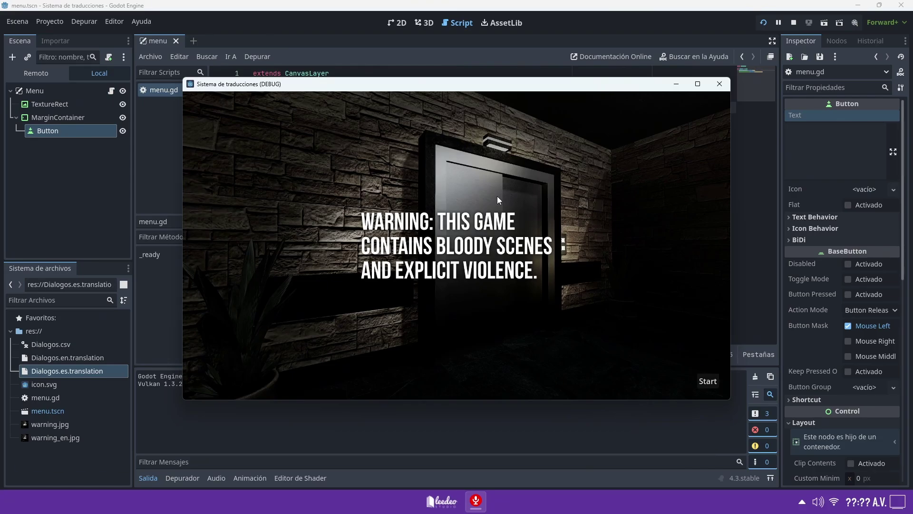
pyautogui.click(720, 85)
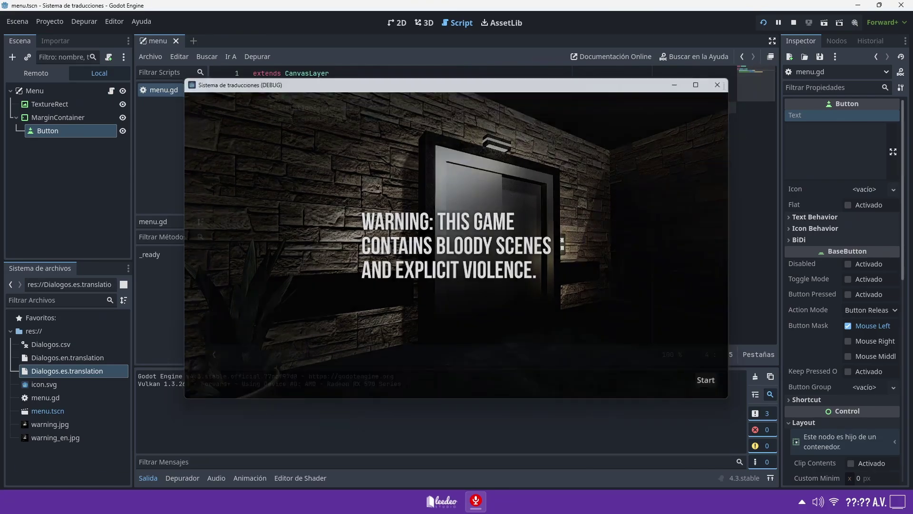